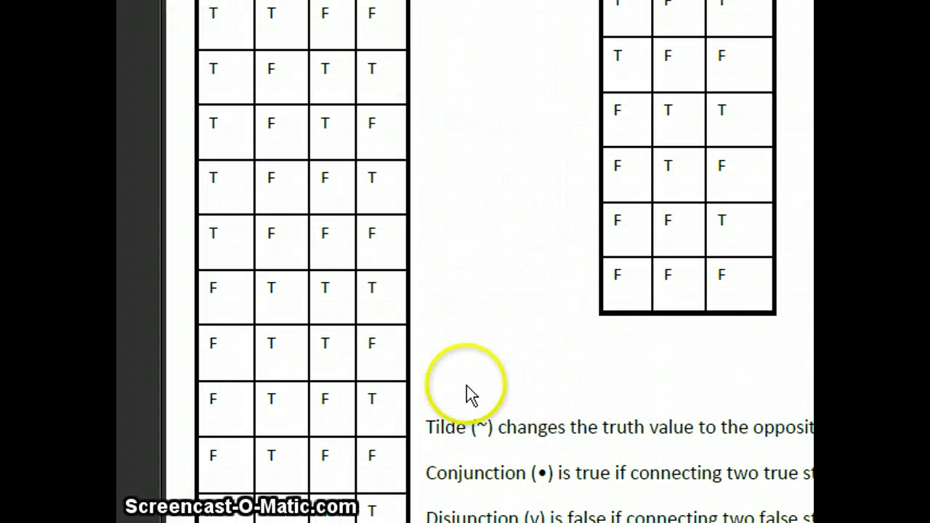
- Review the four-letter and three-letter truth tables and the connective rules in the reference document
scroll(465, 262, up, 5)
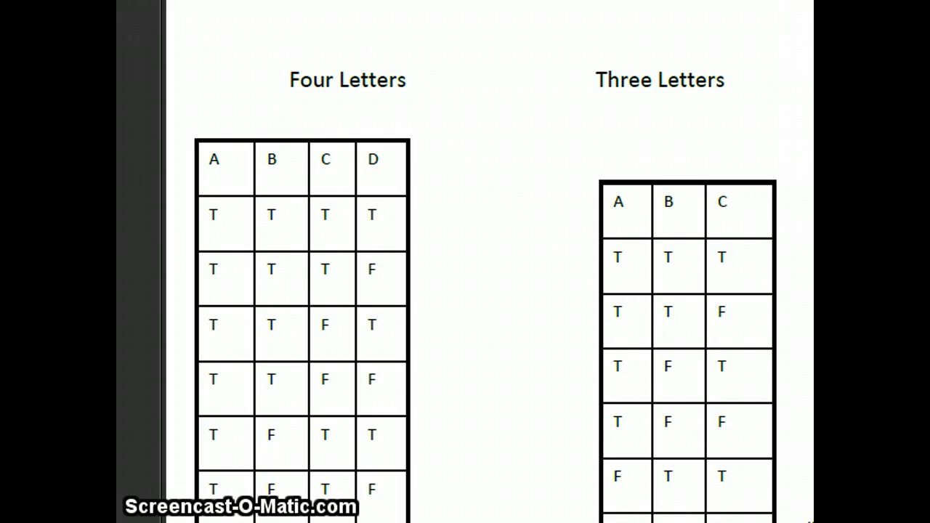
scroll(465, 262, down, 7)
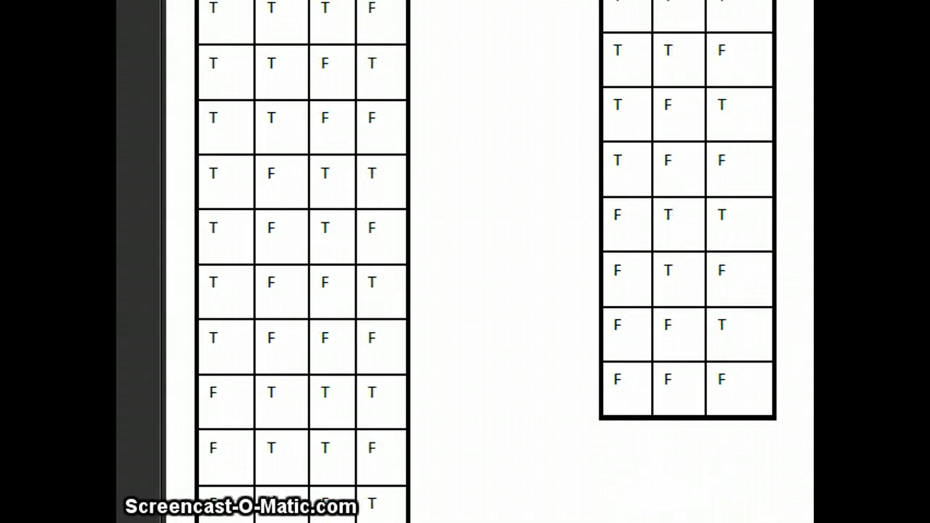
scroll(465, 261, up, 6)
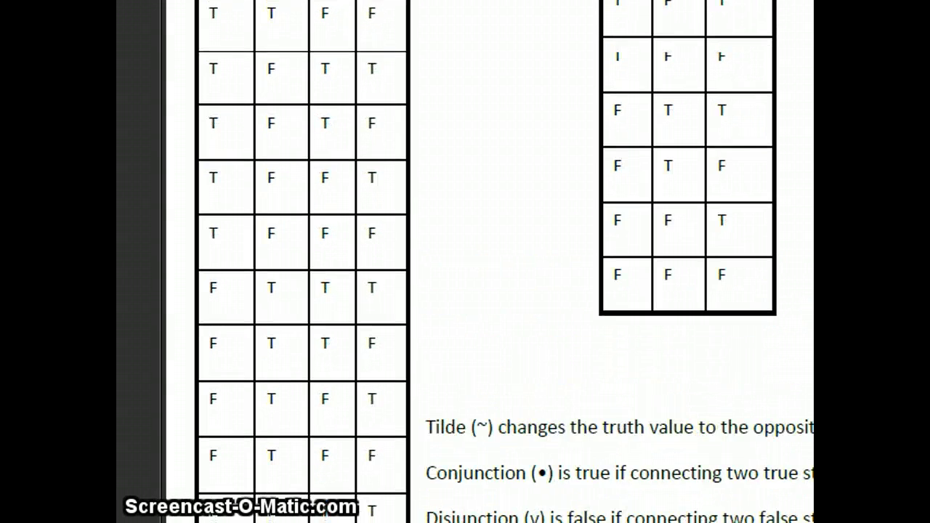
scroll(465, 262, down, 5)
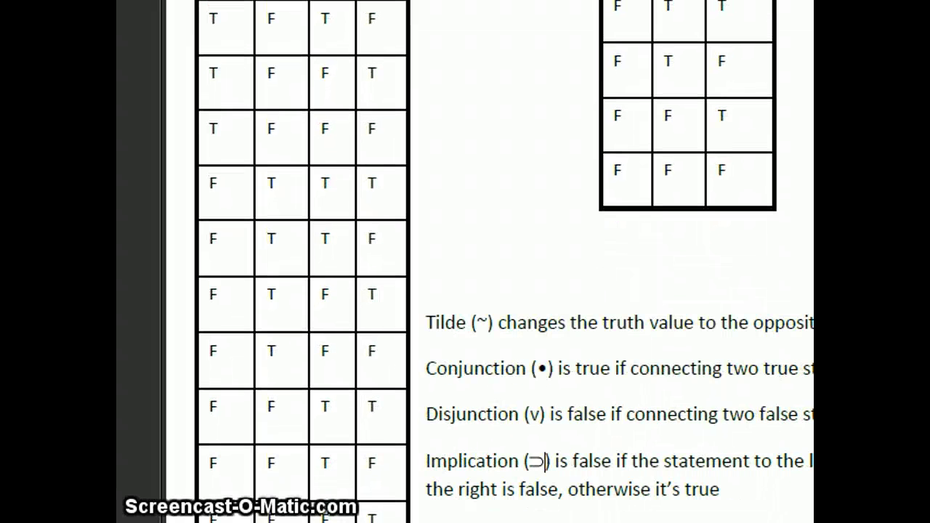
scroll(546, 304, down, 2)
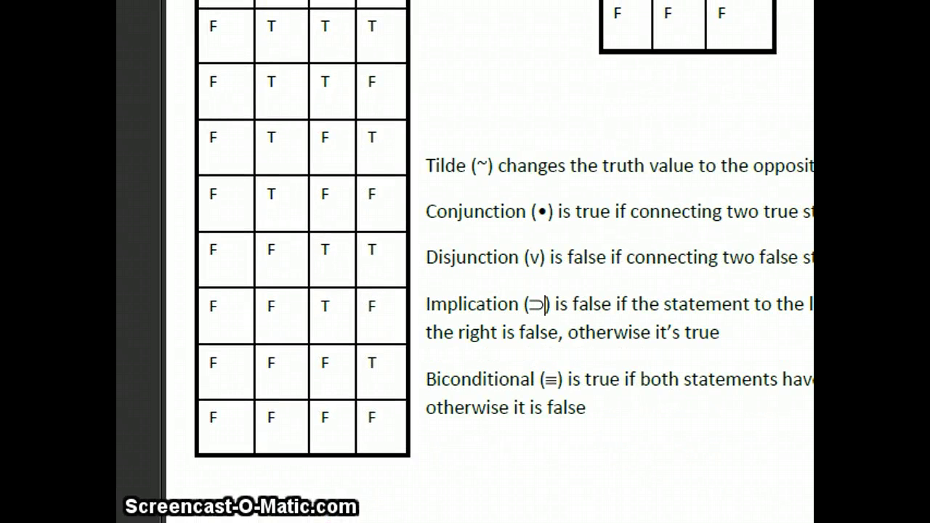
scroll(547, 304, up, 9)
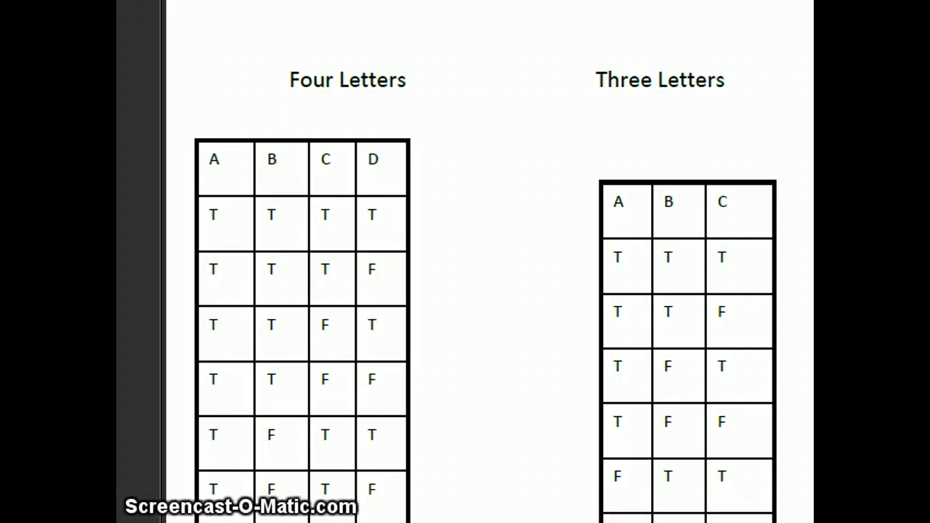
key(alt+Tab)
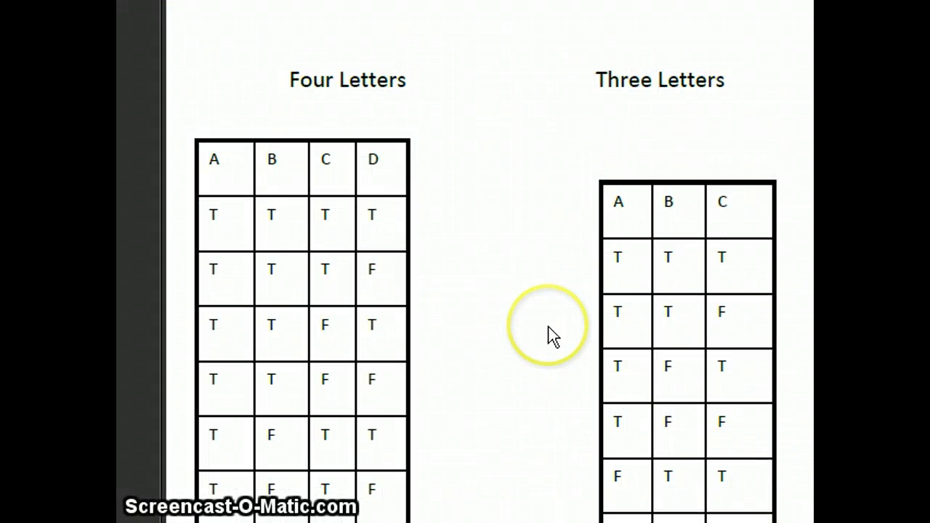
scroll(551, 335, down, 5)
scroll(550, 336, up, 1)
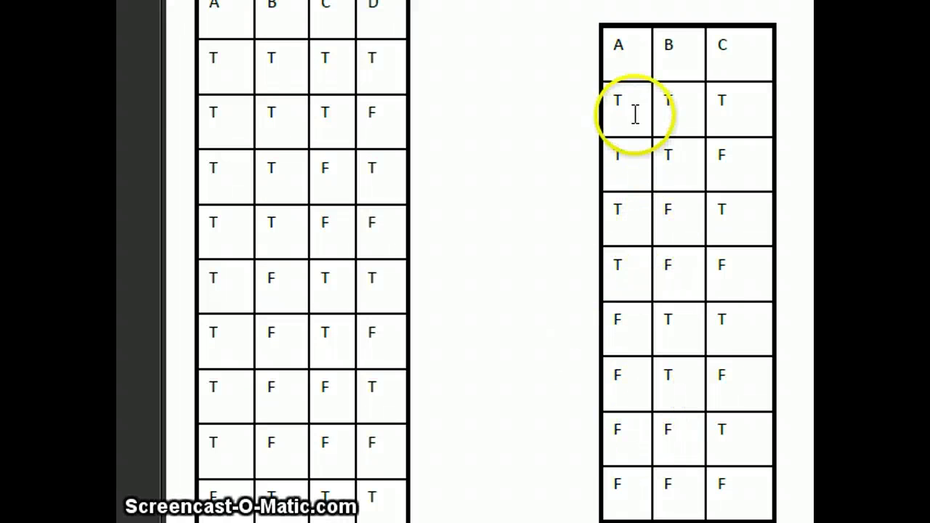
click(616, 103)
drag(616, 102, 627, 484)
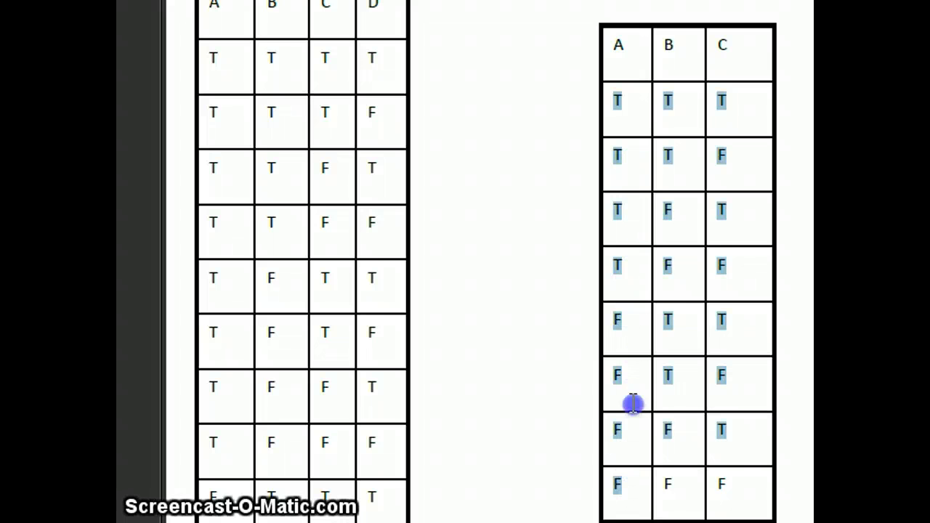
click(624, 102)
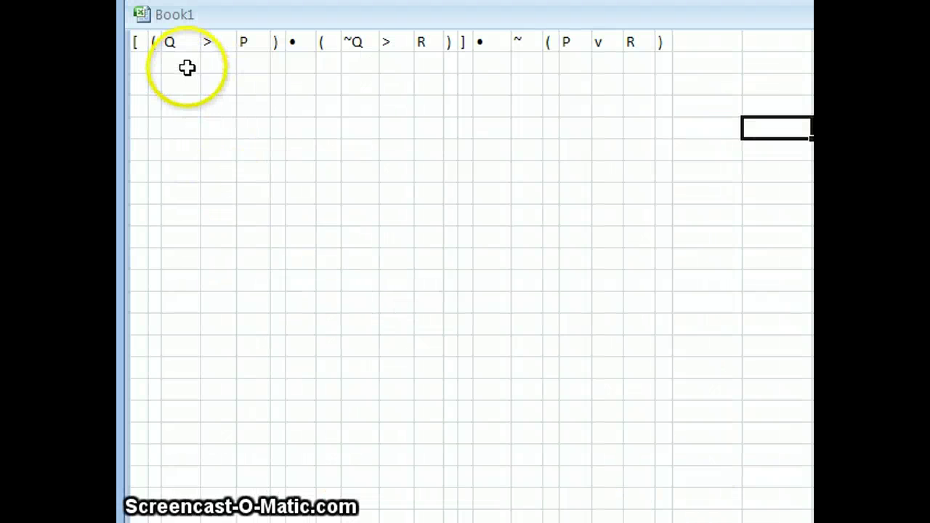
- In the Book1 Excel workbook, fill the eight rows under the first Q with T, T, T, T, F, F, F, F
click(188, 68)
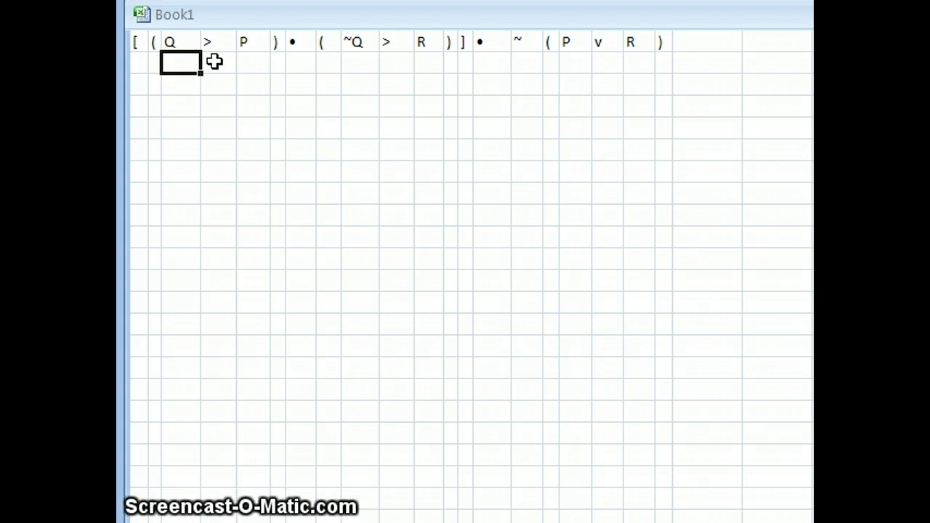
text(T)
key(Return)
text(T)
key(Return)
text(T)
key(Return)
text(T)
key(Return)
text(F)
key(Return)
text(F)
key(Return)
text(F)
key(Return)
text(F)
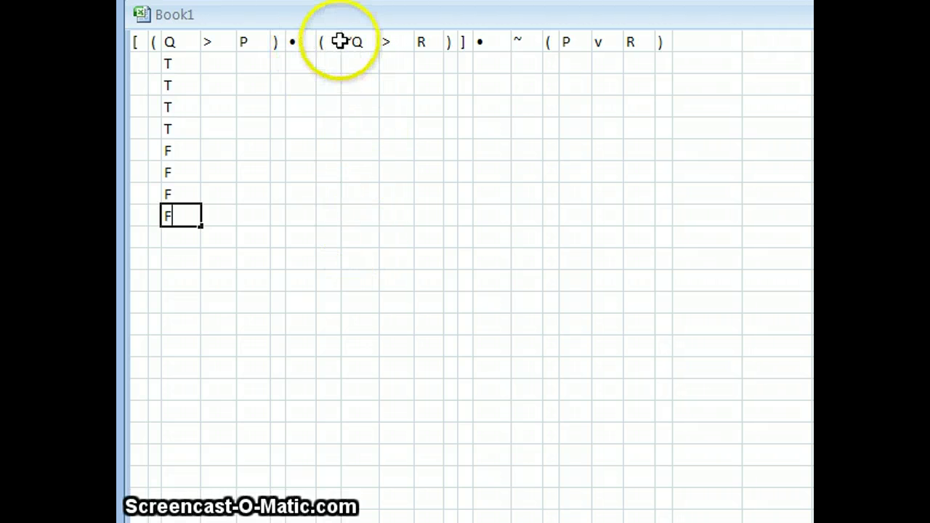
- Fill the eight rows under ~Q with the opposite values F, F, F, F, T, T, T, T
click(369, 61)
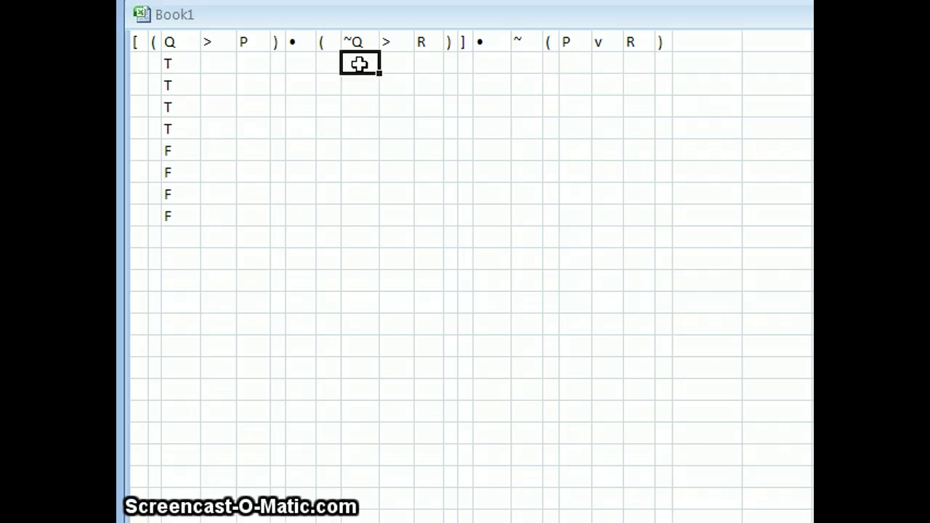
text(F)
key(Return)
text(F)
key(Return)
text(F)
key(Return)
text(F)
key(Return)
text(T)
key(Return)
text(T)
key(Return)
text(T)
key(Return)
text(T)
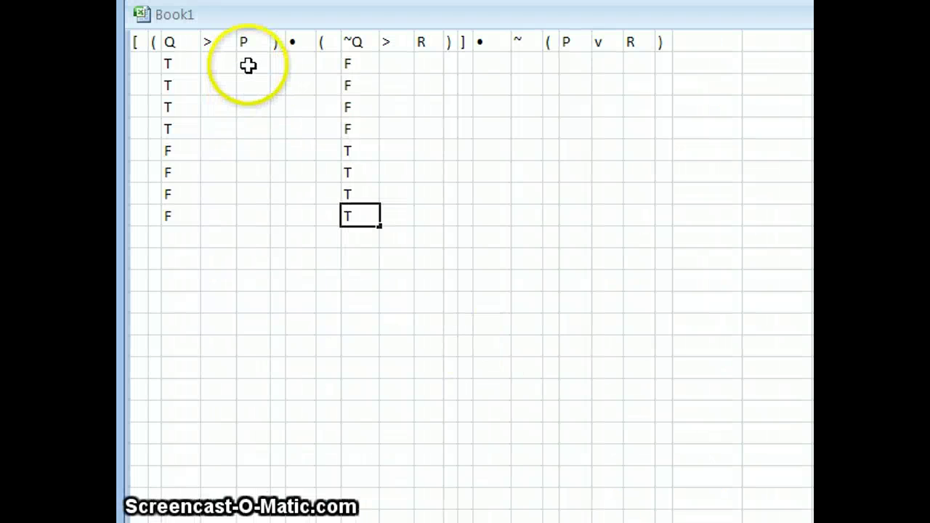
- Fill the eight rows under the first P with T, T, F, F, T, T, F, F
click(248, 65)
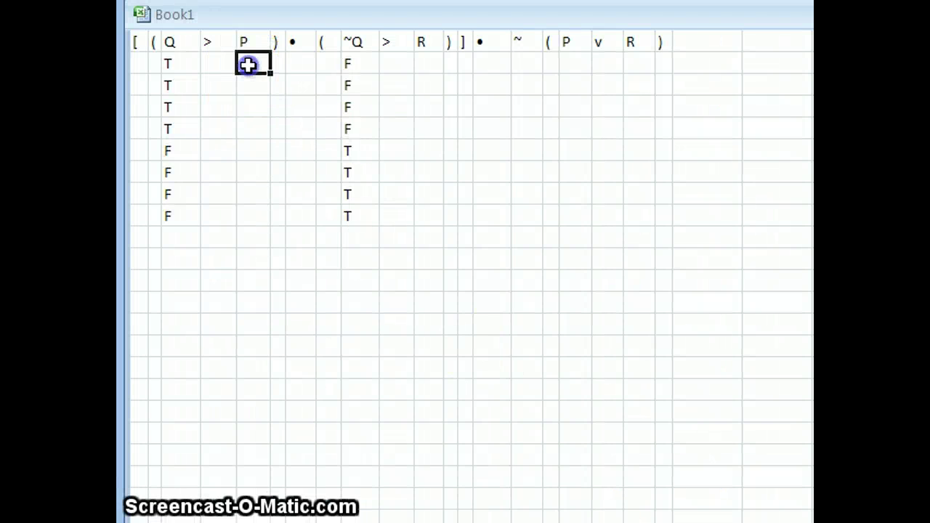
text(T)
key(Return)
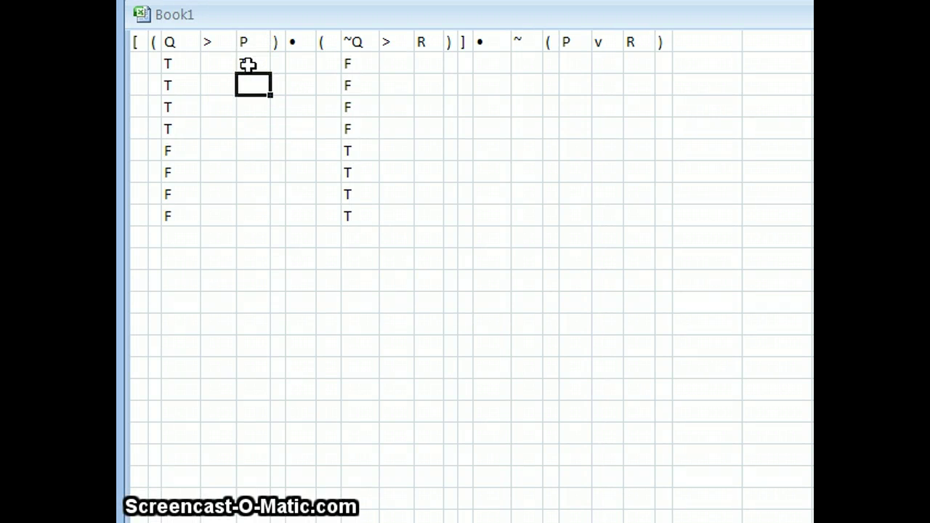
text(T)
key(Return)
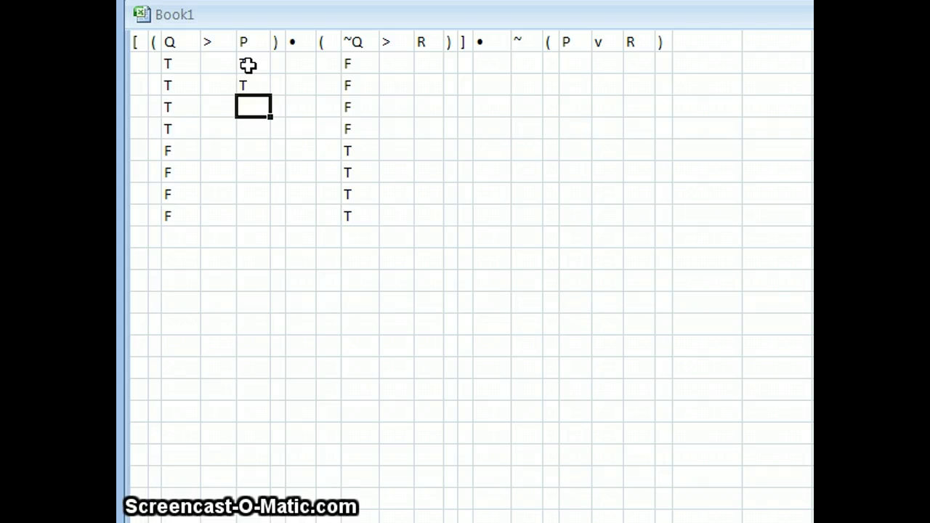
text(F)
key(Return)
text(F)
key(Return)
text(F)
key(Return)
key(Up)
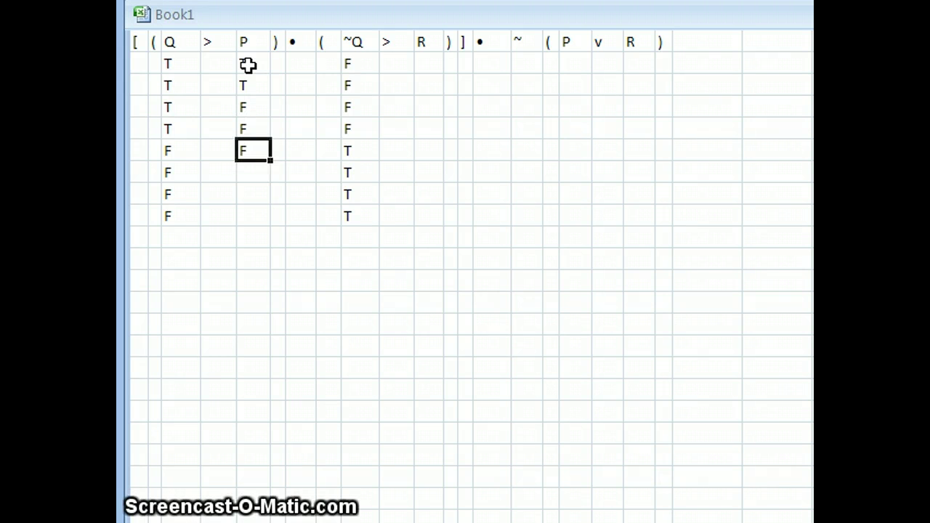
text(T)
key(Return)
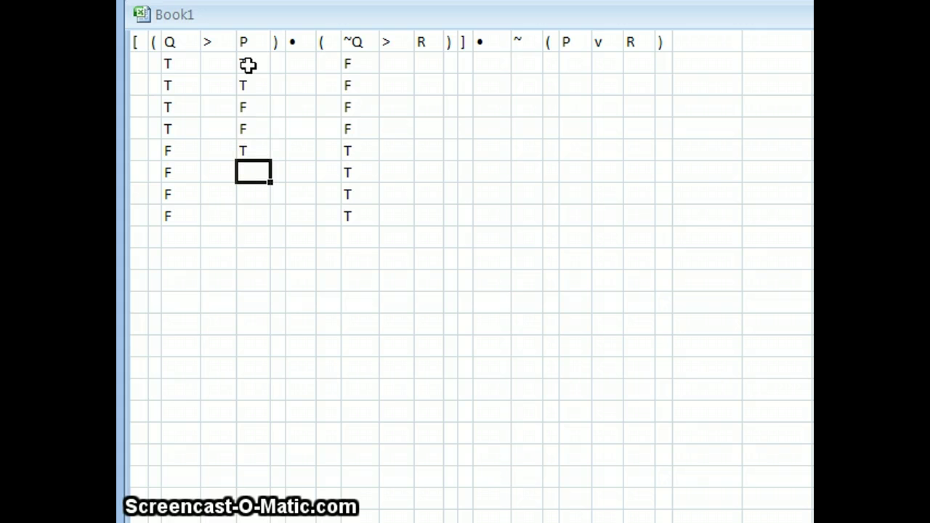
text(T)
key(Return)
text(F)
key(Return)
text(F)
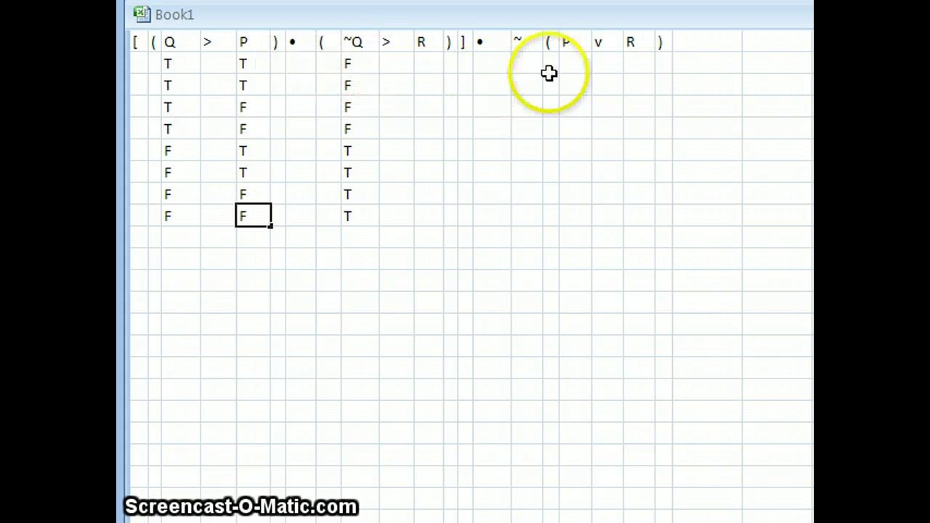
- Copy the eight truth values under the first P into the rows under the P in (P v R)
click(253, 65)
drag(253, 65, 255, 213)
right_click(256, 213)
click(315, 251)
drag(574, 63, 585, 213)
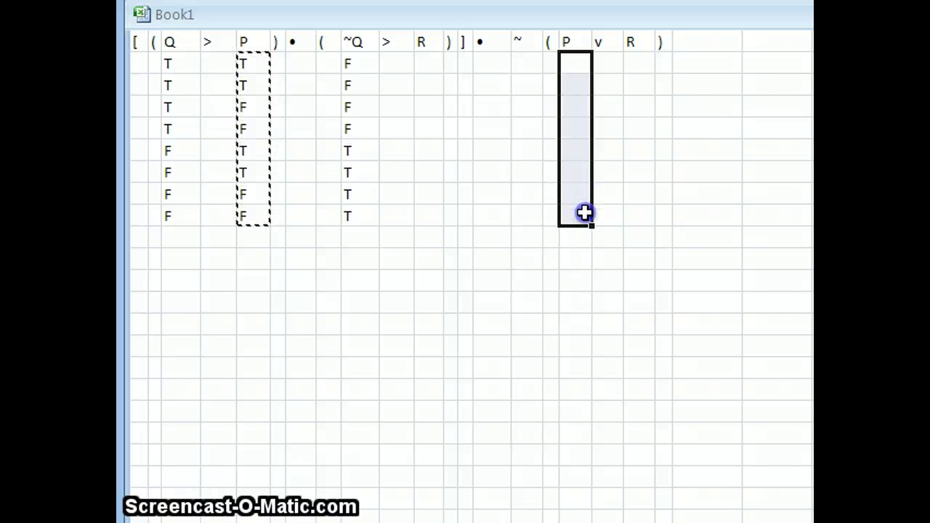
right_click(585, 211)
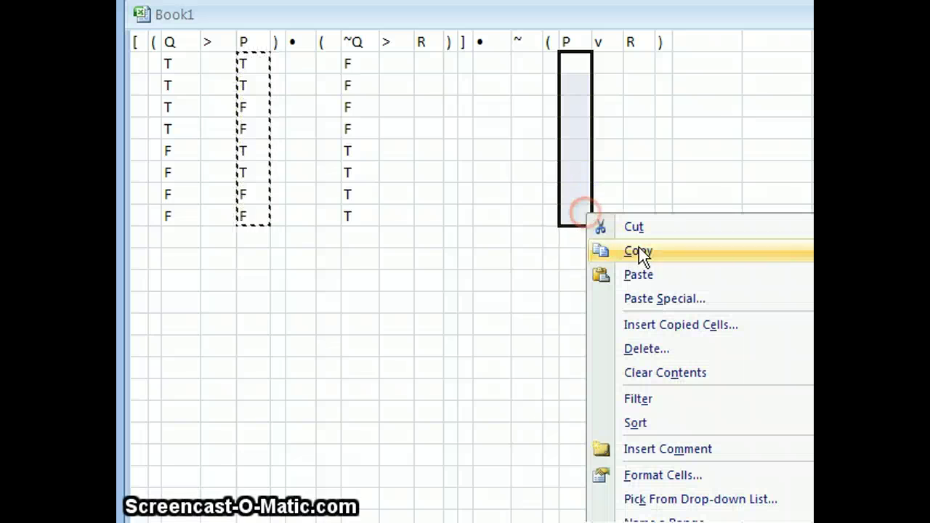
click(646, 272)
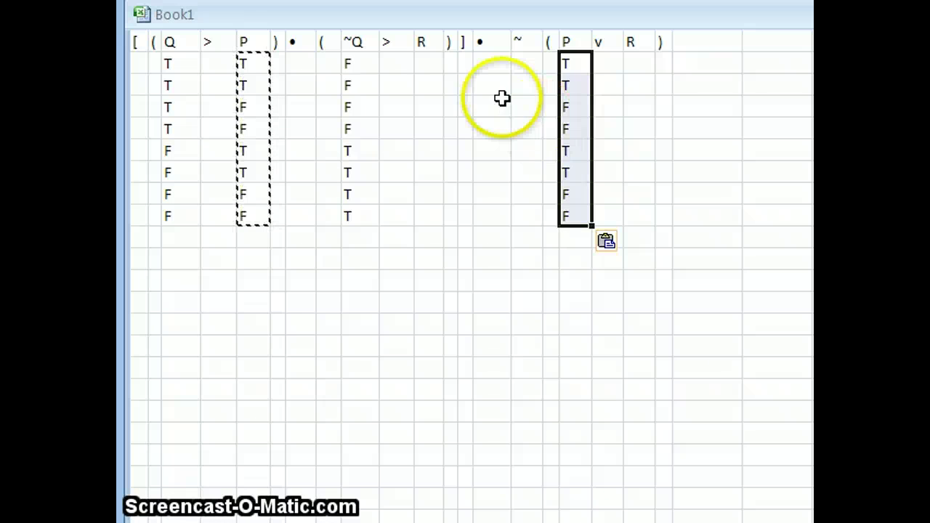
- Fill the eight rows under the first R with T, F, T, F, T, F, T, F and copy them under the R in (P v R)
click(426, 64)
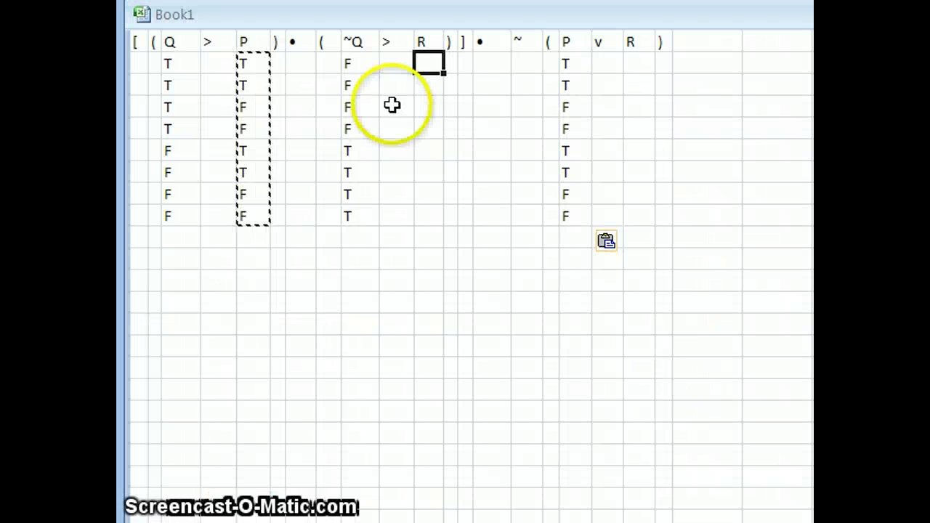
text(T)
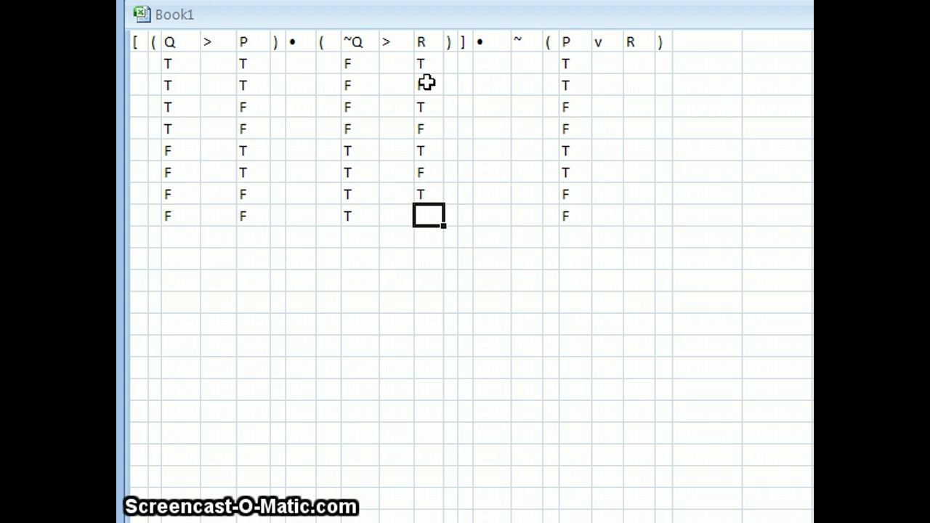
drag(424, 64, 433, 201)
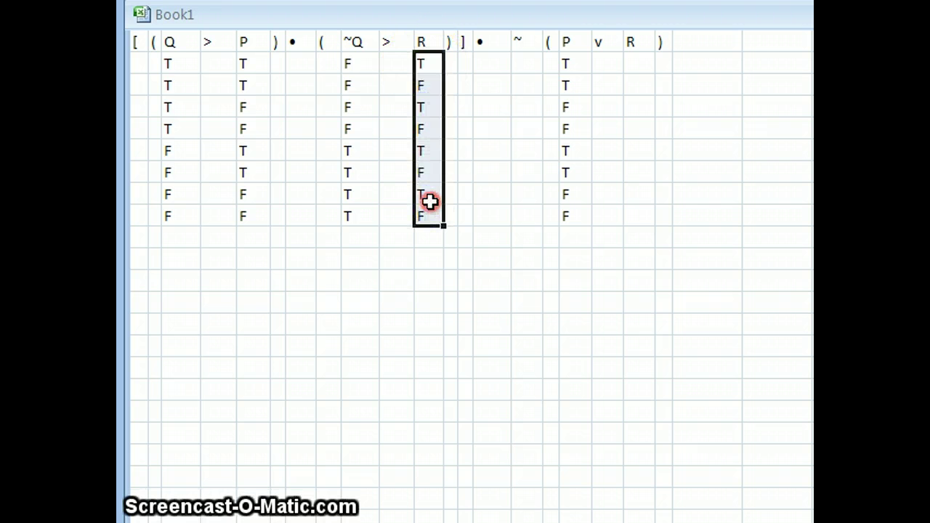
right_click(431, 201)
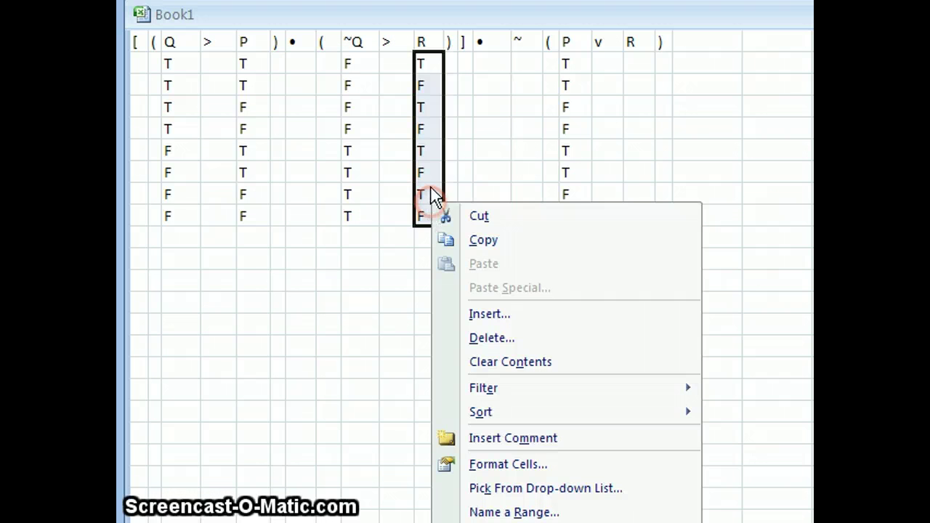
click(487, 242)
drag(644, 62, 645, 208)
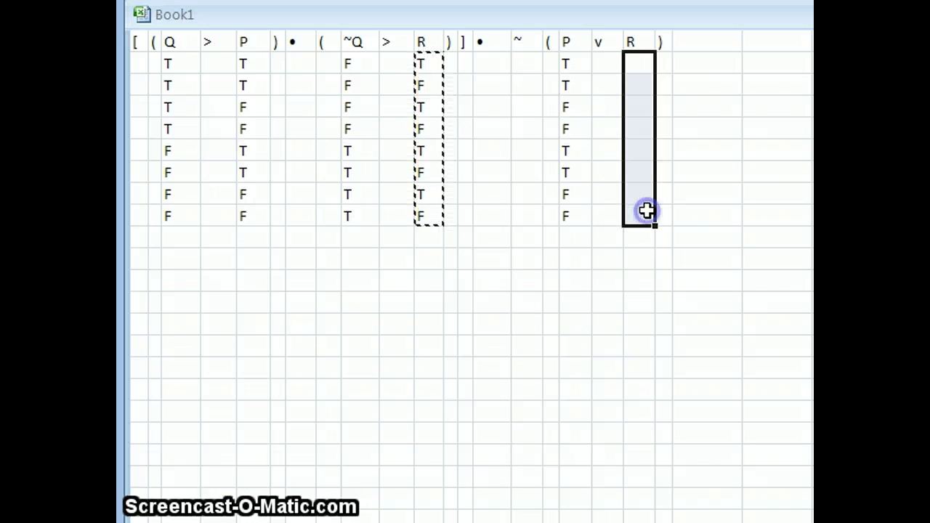
right_click(646, 209)
click(724, 271)
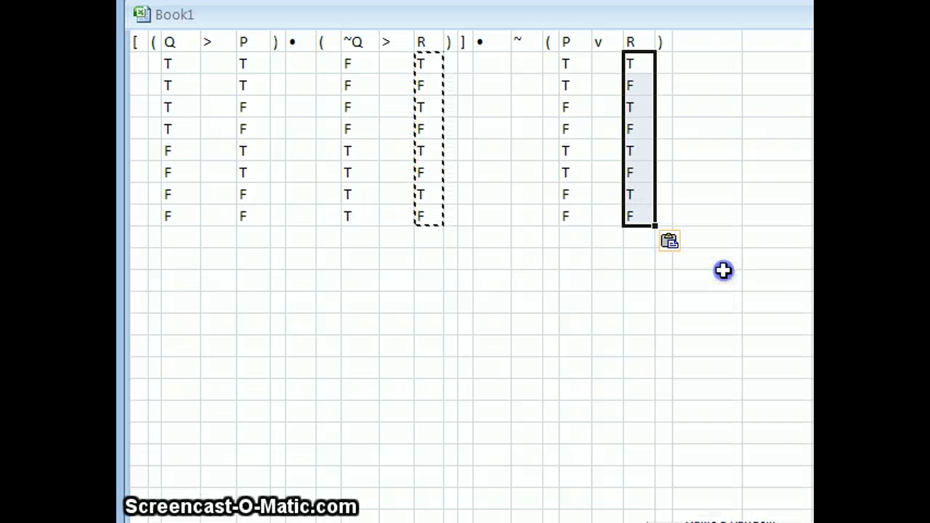
click(538, 156)
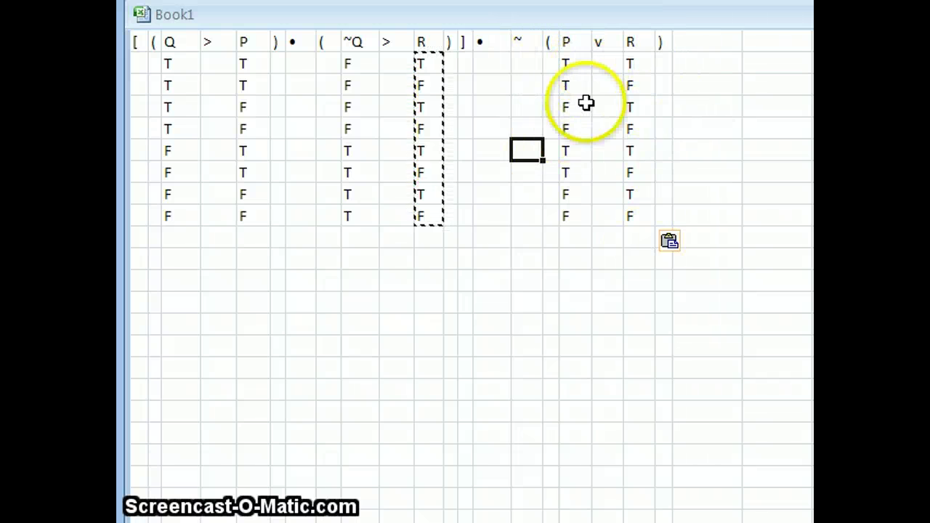
click(522, 112)
click(474, 80)
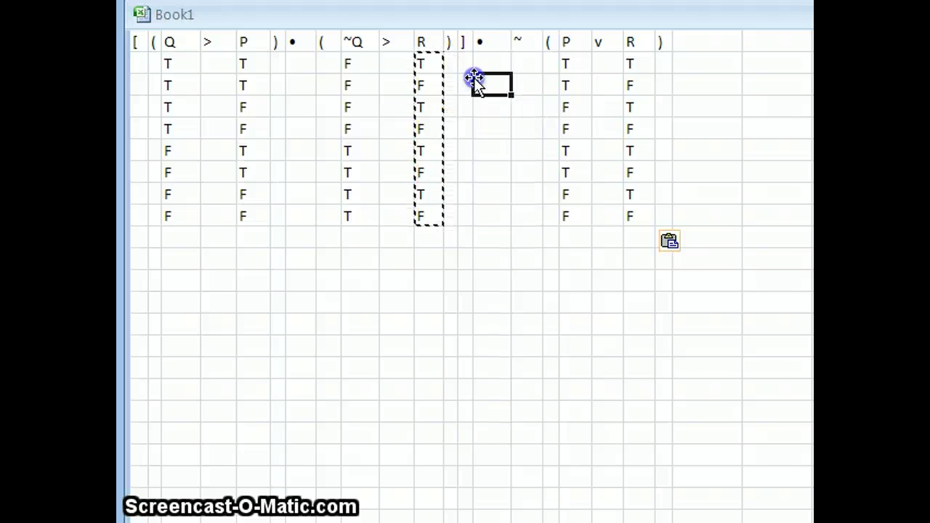
click(375, 100)
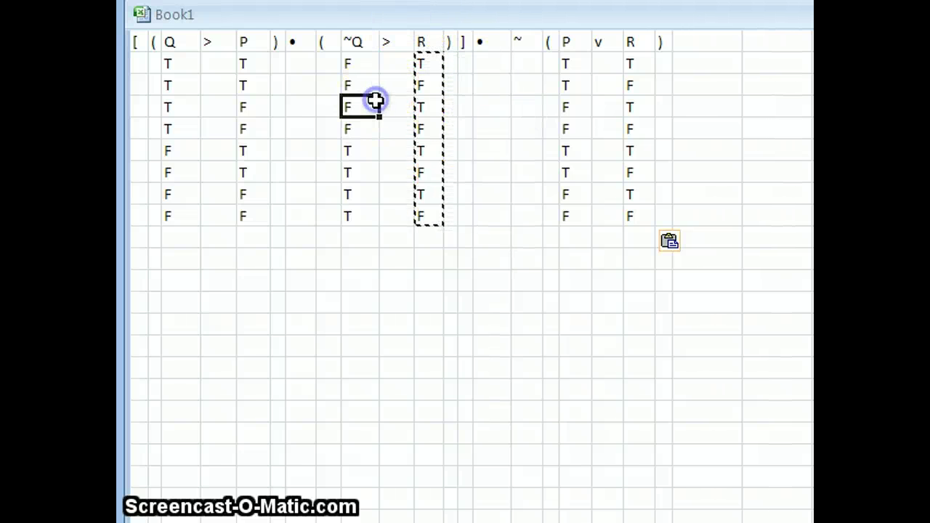
click(303, 354)
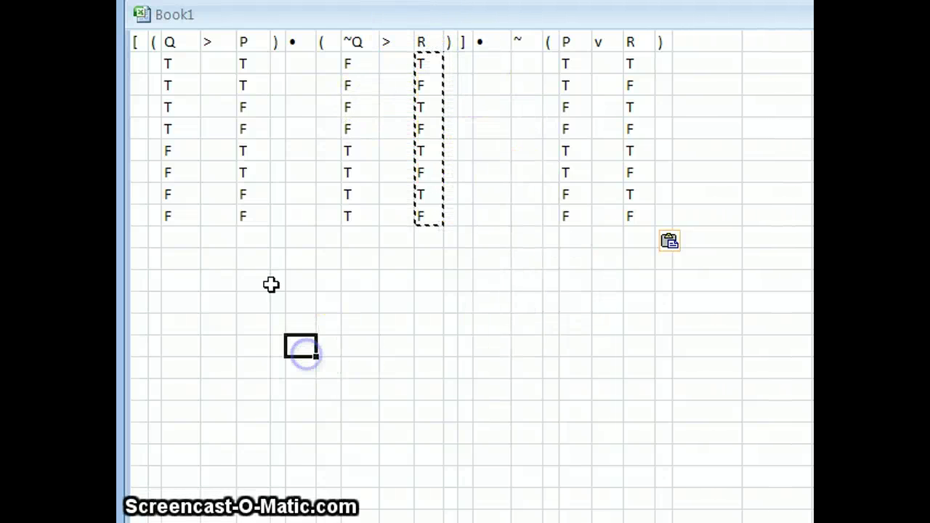
click(230, 128)
click(417, 146)
click(427, 109)
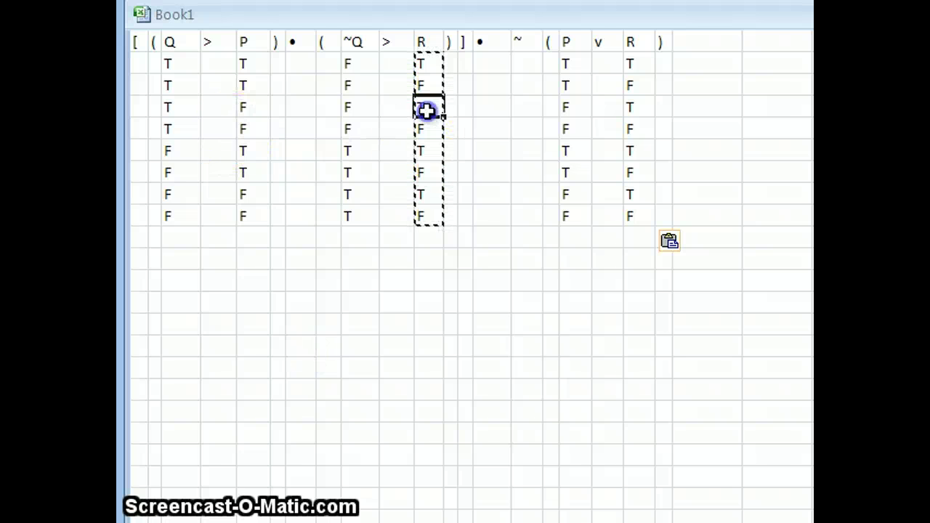
click(474, 124)
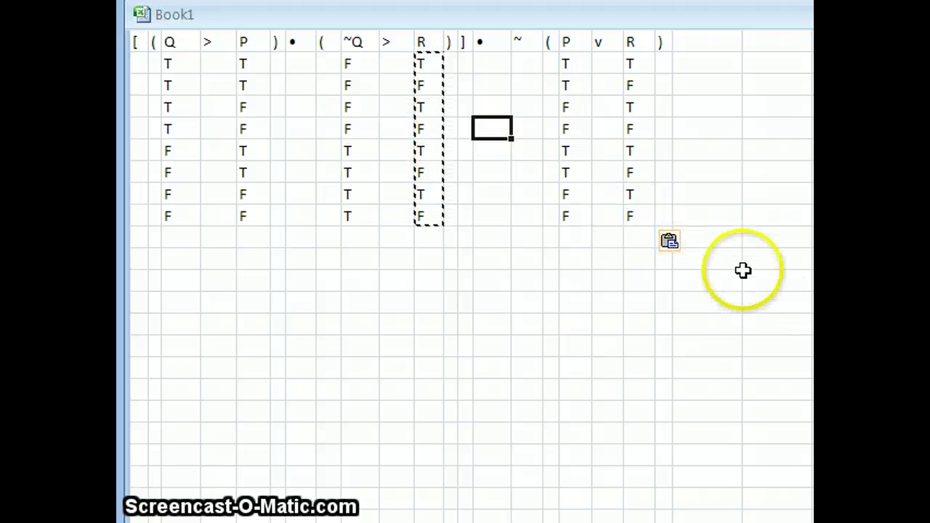
click(669, 241)
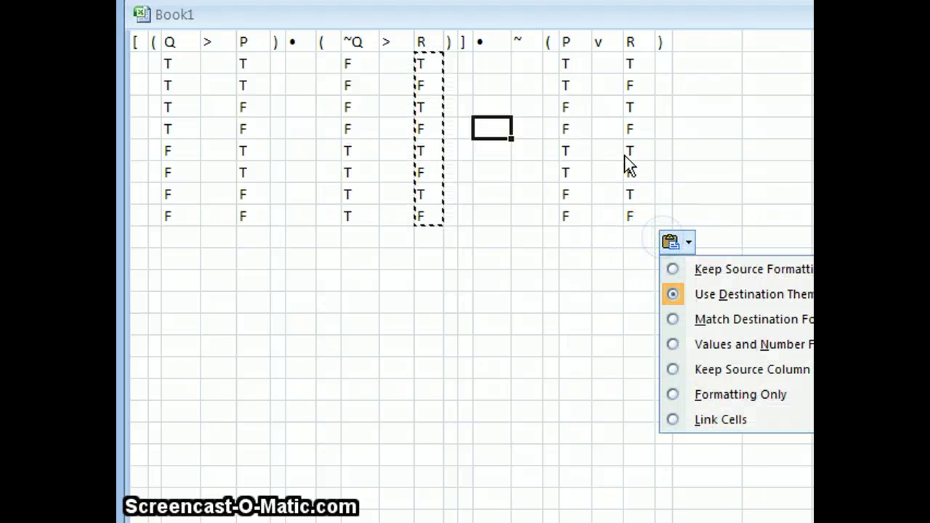
click(703, 154)
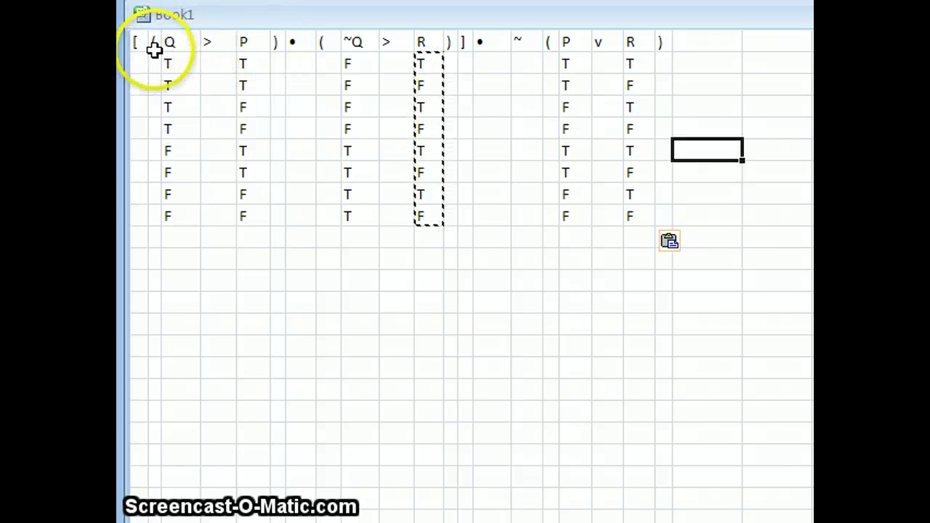
- Check the implication rule in the reference document and fill the eight rows under the first > with T, T, F, F, T, T, T, T
key(alt+Tab)
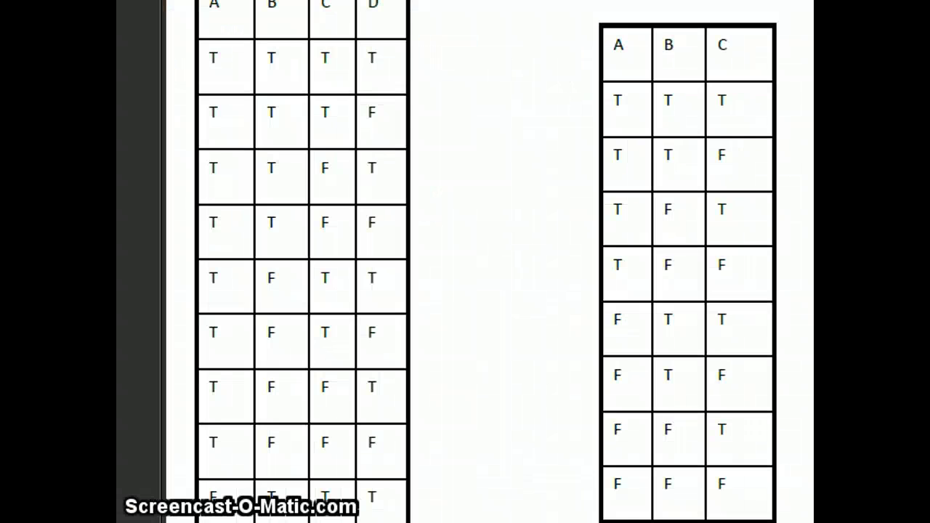
scroll(465, 262, down, 10)
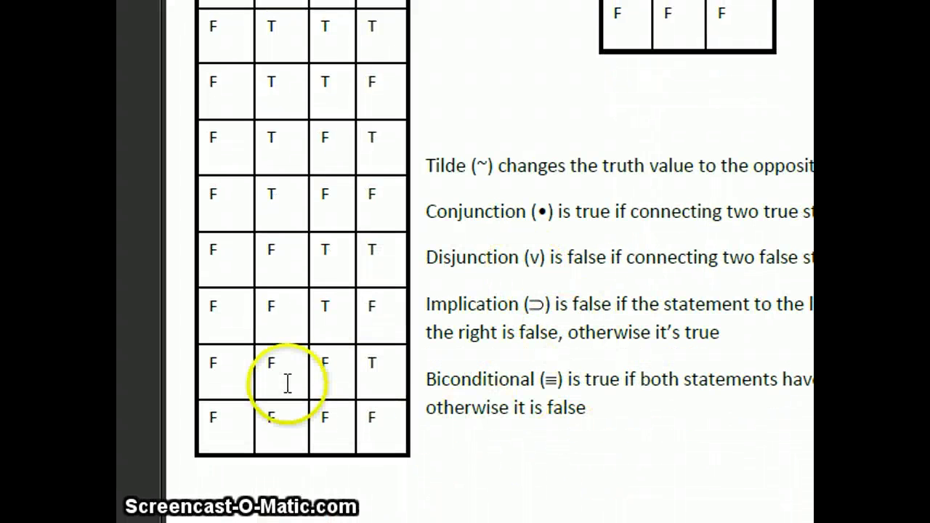
click(412, 292)
click(224, 328)
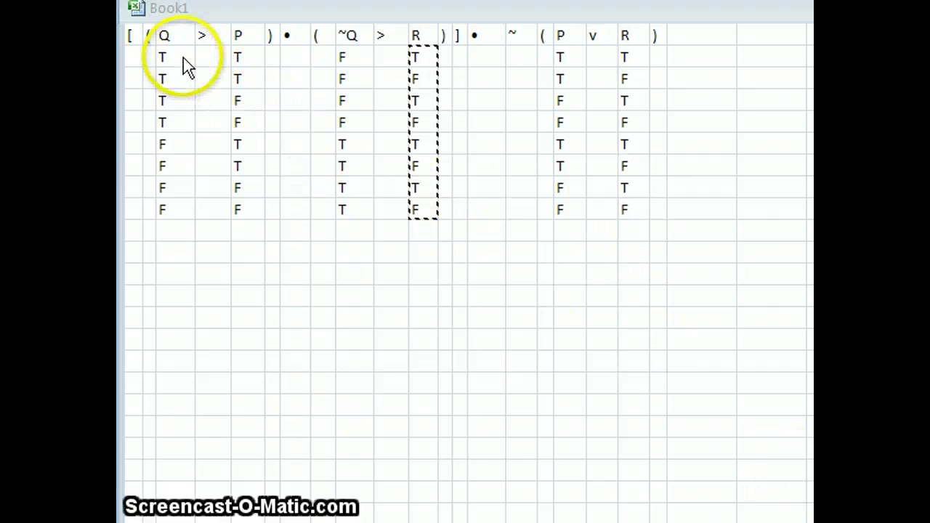
click(215, 98)
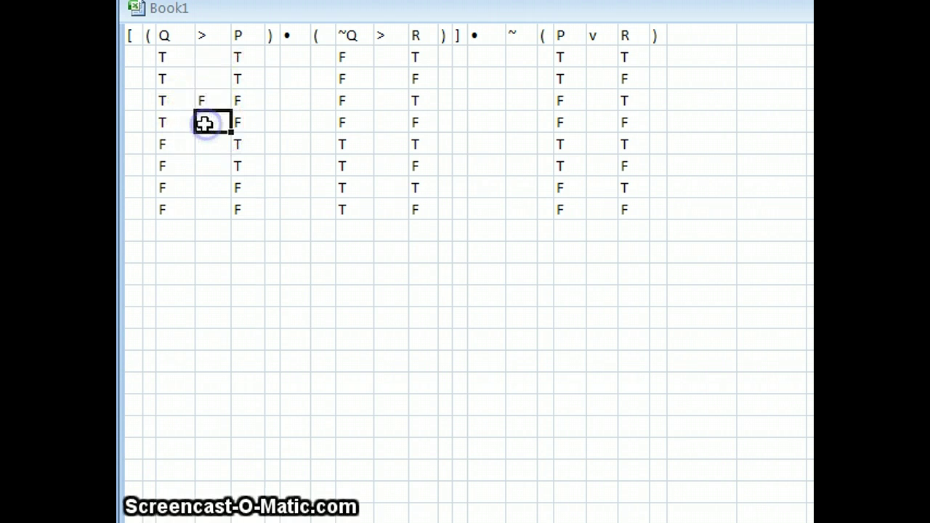
text(F)
click(211, 57)
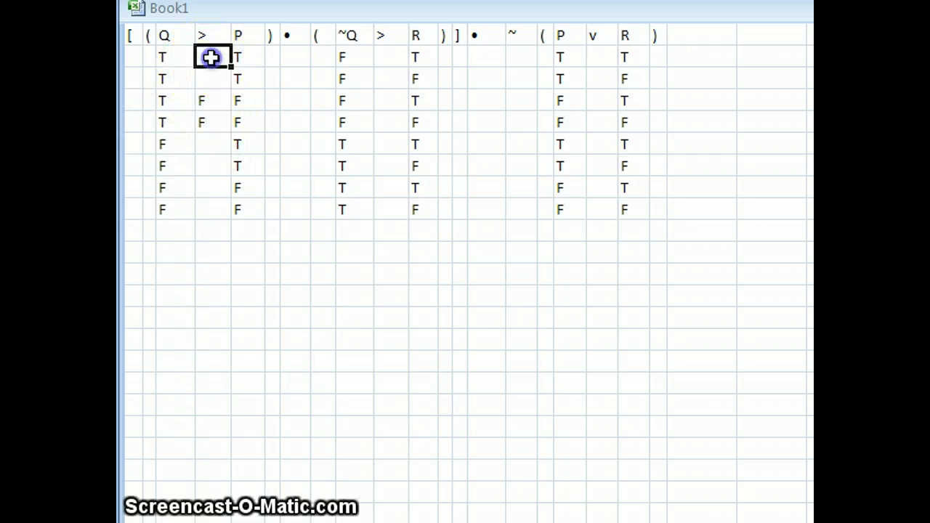
click(212, 80)
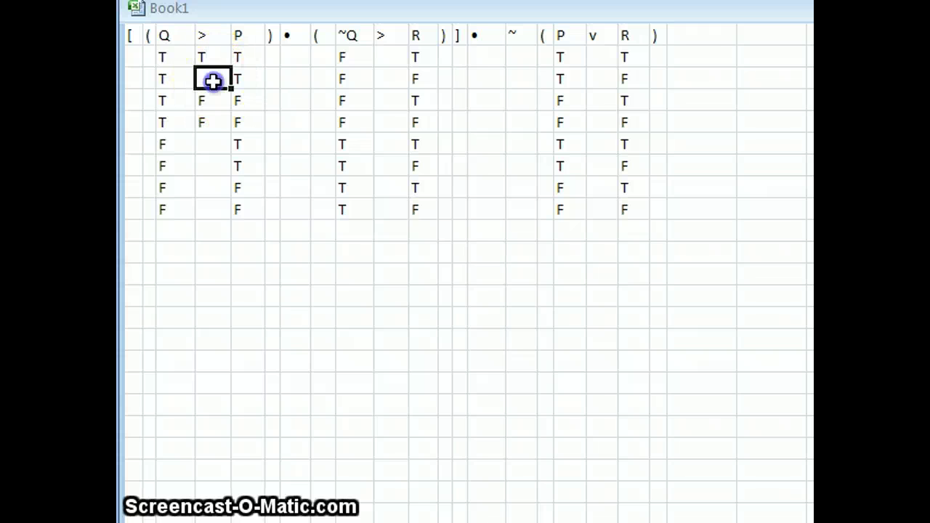
click(212, 145)
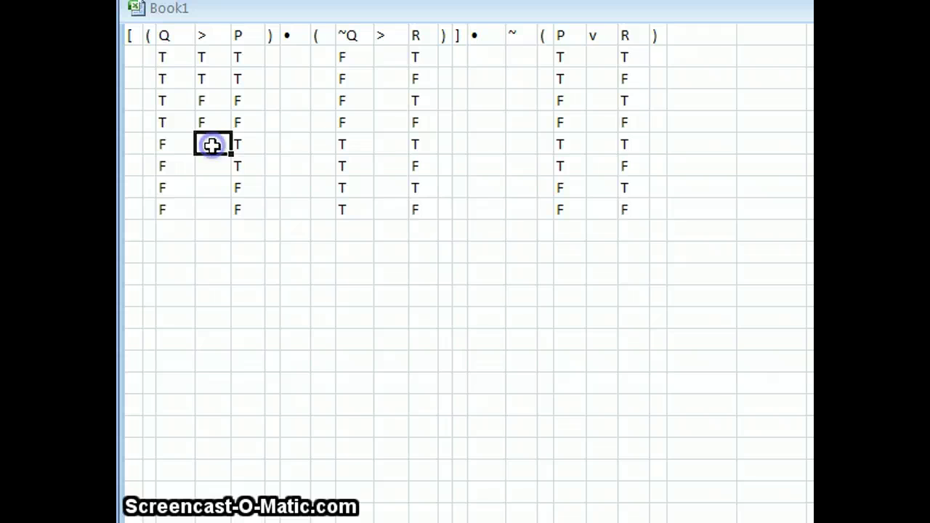
text(T)
click(211, 188)
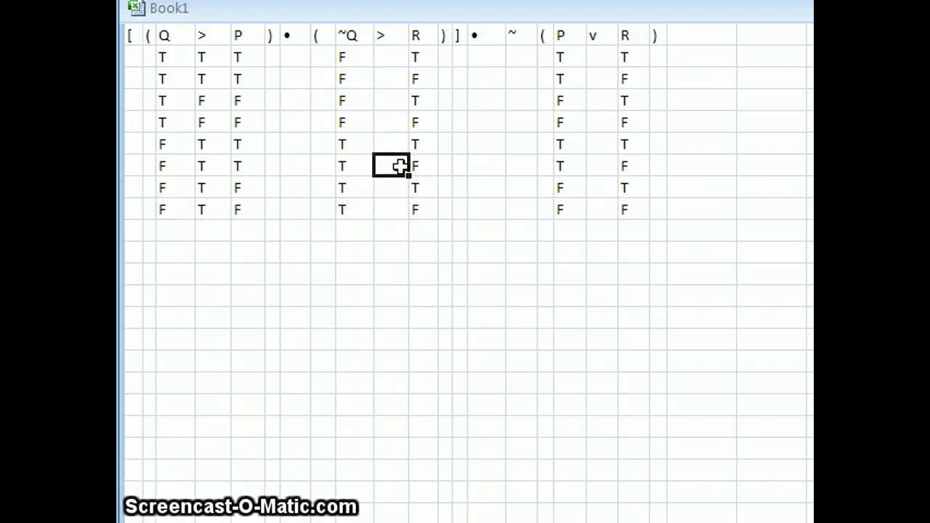
- Fill the eight rows under the > in (~Q > R) with T, T, T, T, T, F, T, F
text(F)
click(398, 211)
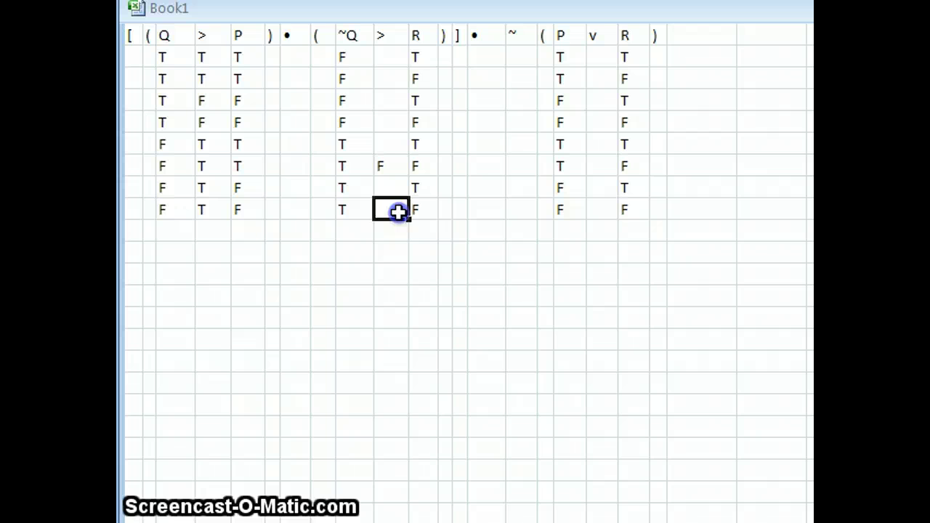
text(F)
click(386, 58)
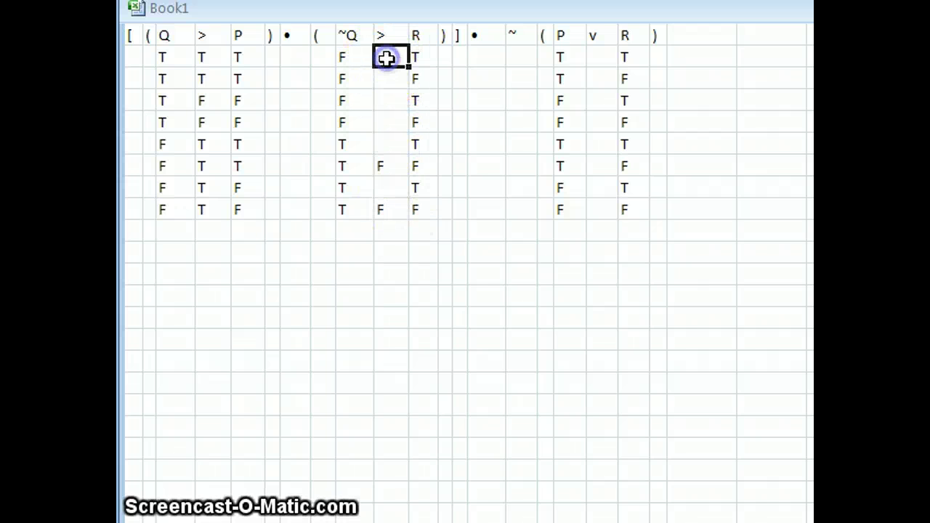
text(T)
click(391, 80)
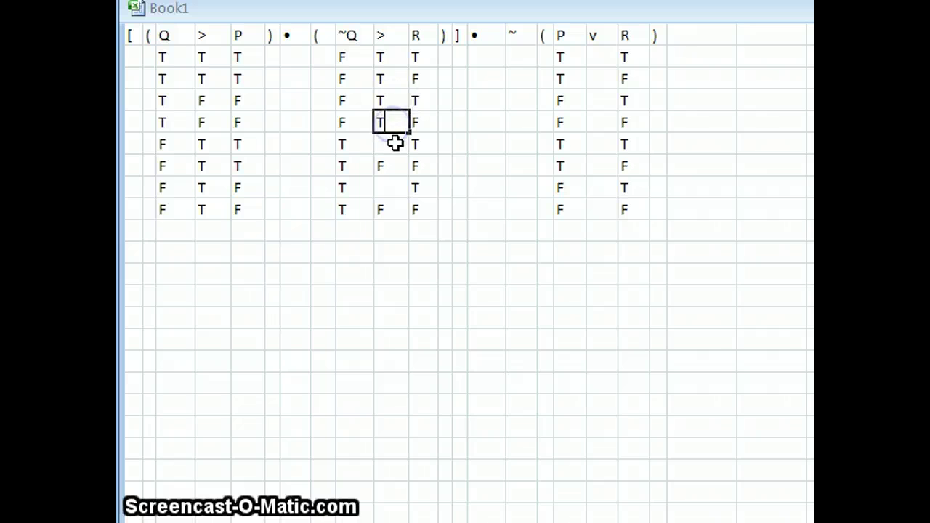
text(T)
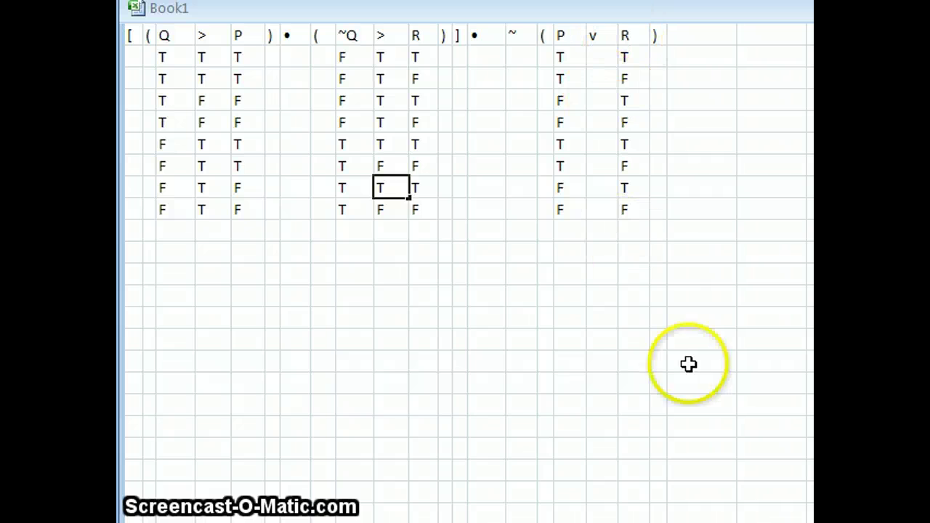
- Check the disjunction rule in the reference document and fill the eight rows under the v with T, T, T, F, T, T, T, F
key(alt+Tab)
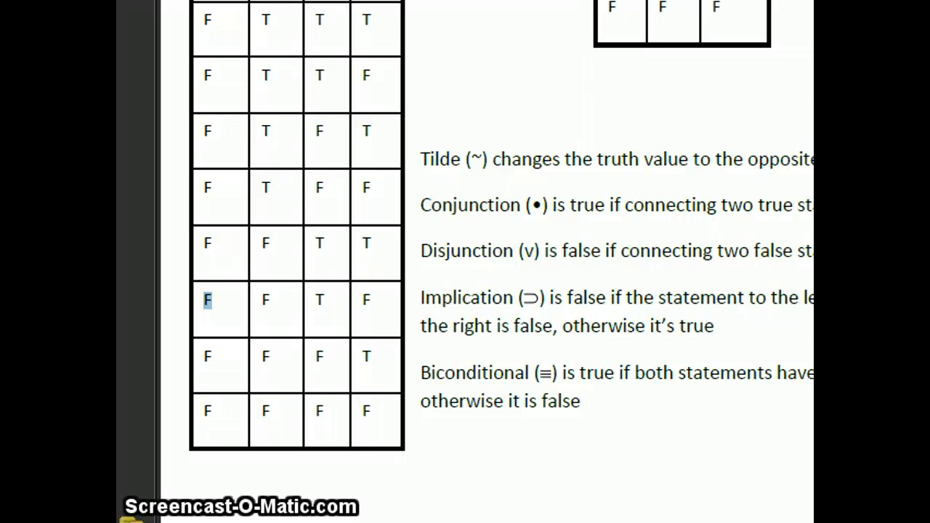
scroll(808, 438, right, 5)
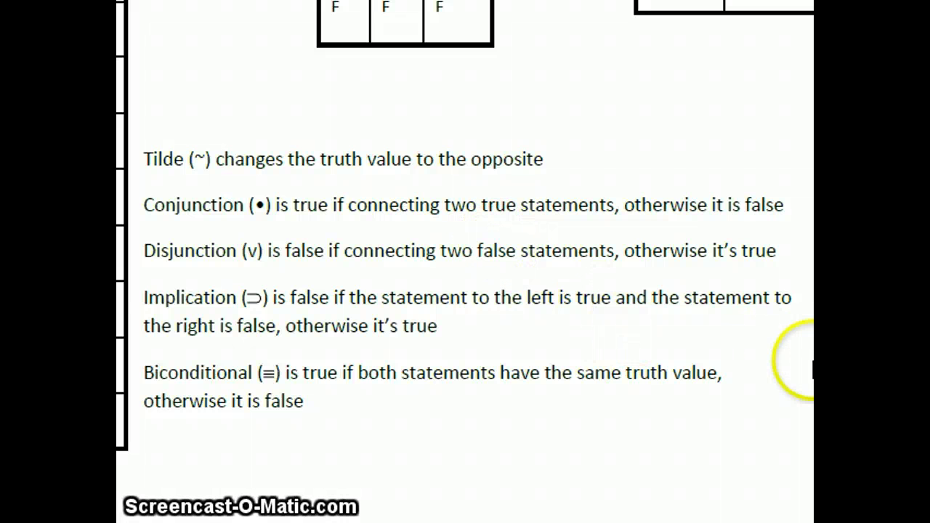
key(alt+Tab)
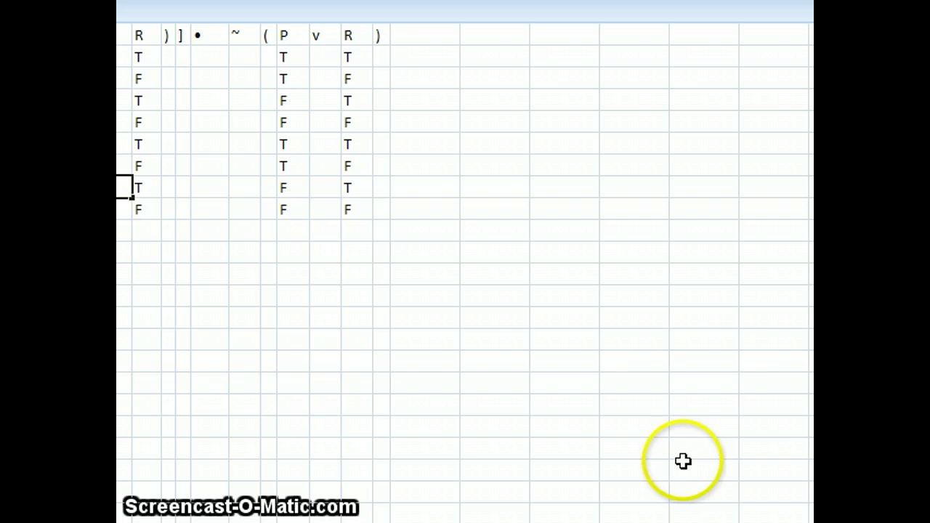
scroll(809, 356, left, 6)
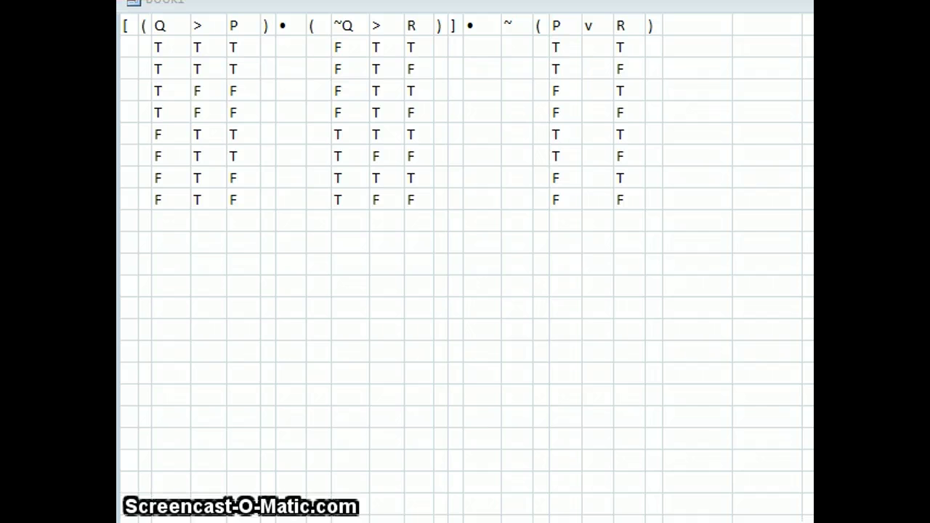
click(590, 200)
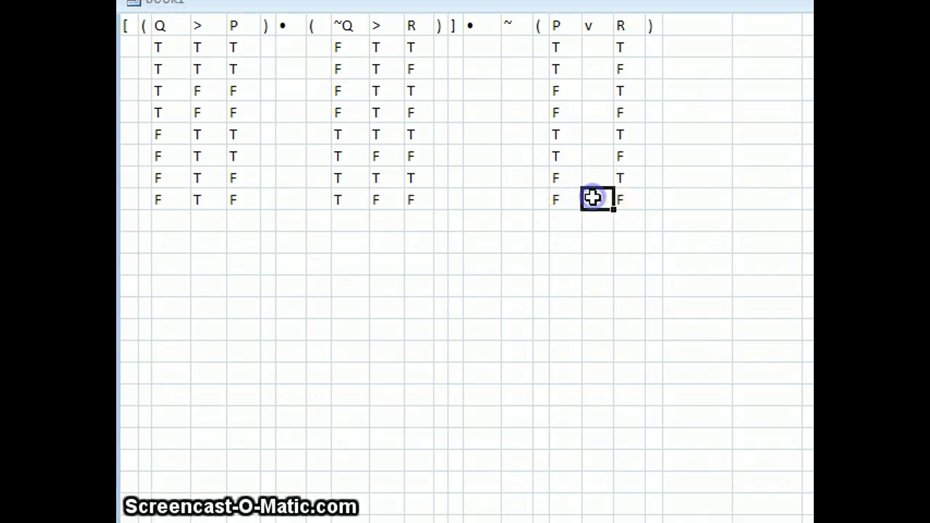
click(594, 114)
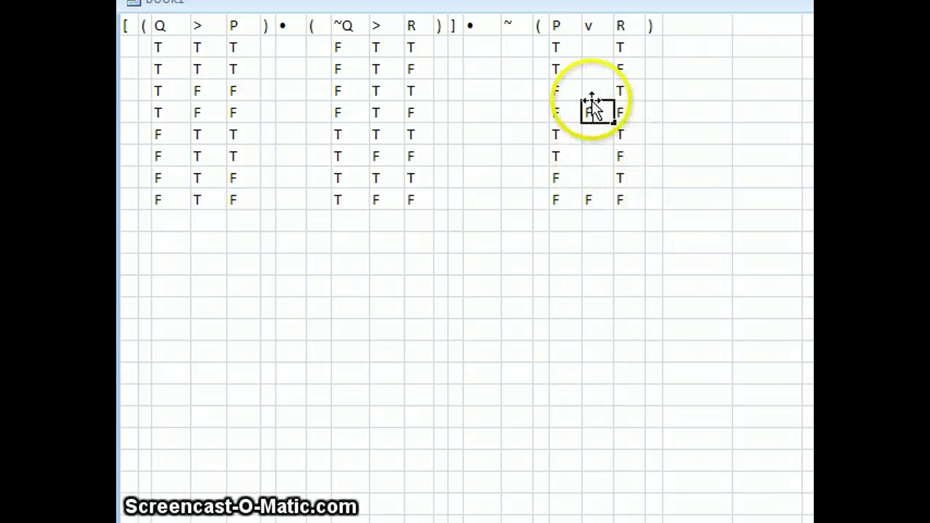
text(T)
click(596, 72)
click(598, 135)
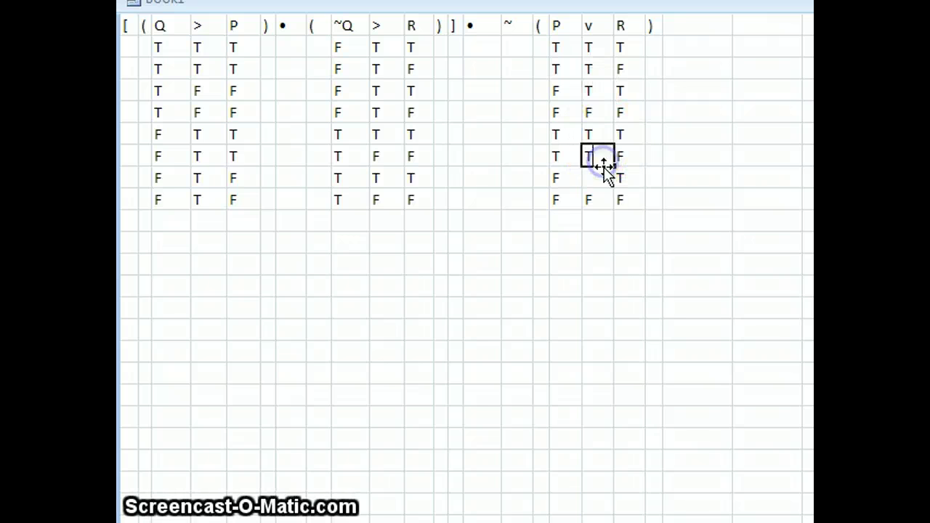
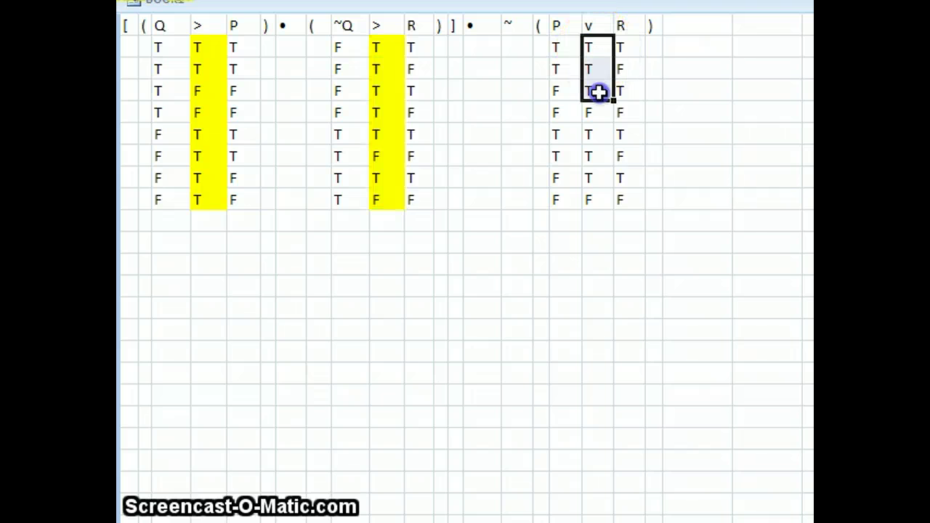
- Highlight the eight truth values under the v in yellow, like the two > columns
key(F4)
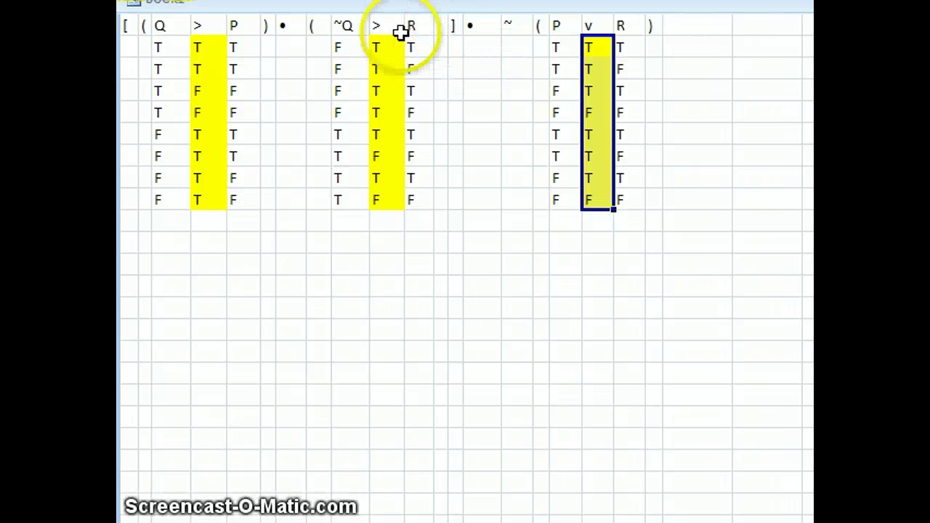
click(526, 39)
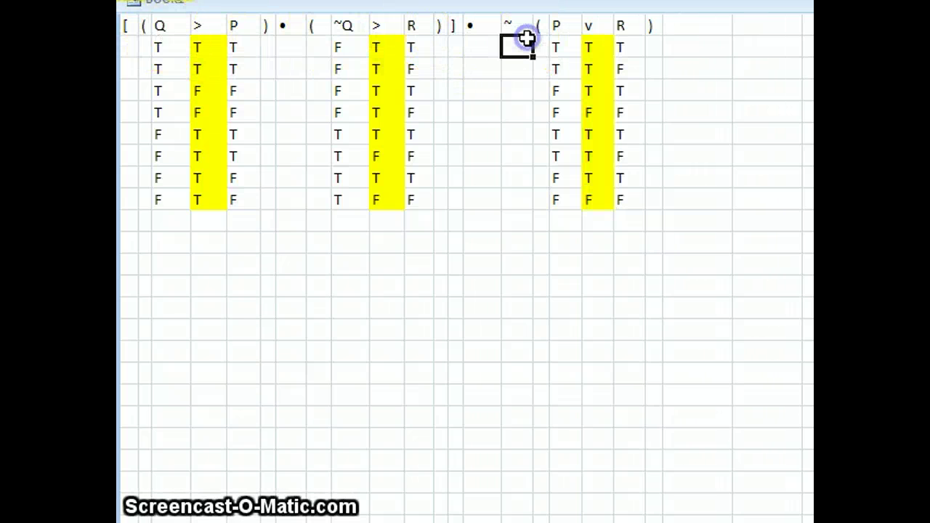
- Check the conjunction rule in the reference document and fill the eight rows under the first • with T, T, F, F, T, F, T, F
click(291, 47)
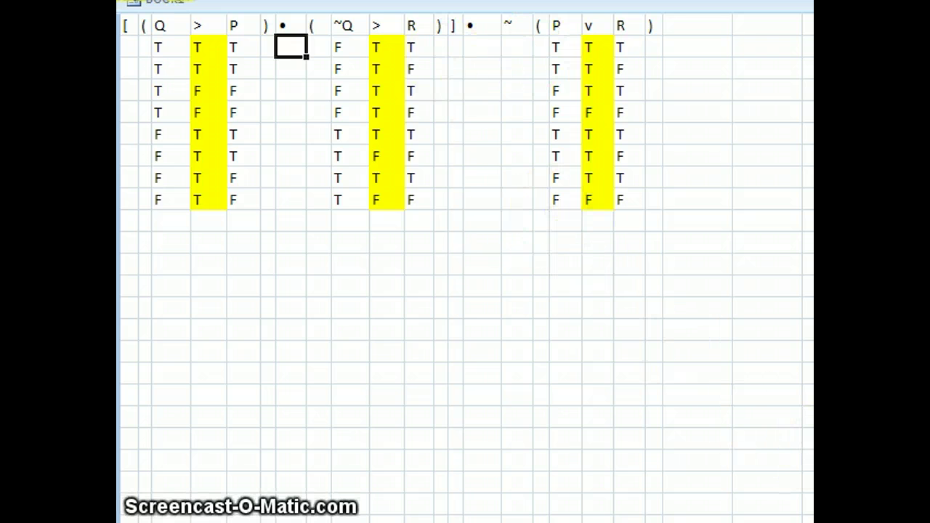
key(alt+Tab)
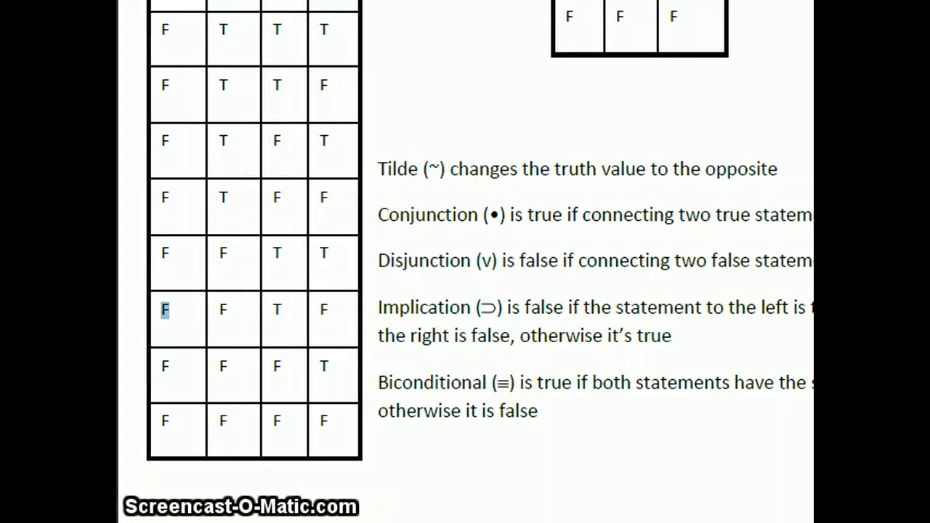
key(alt+Tab)
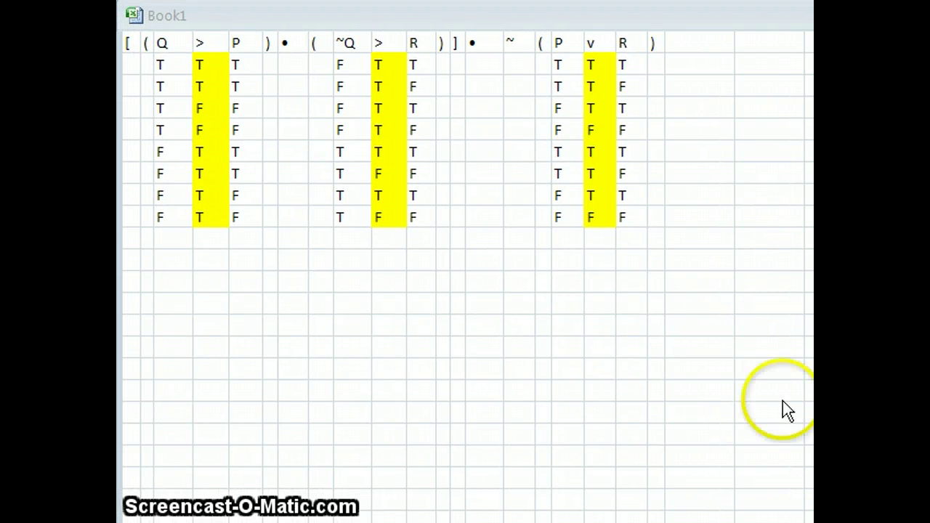
click(293, 65)
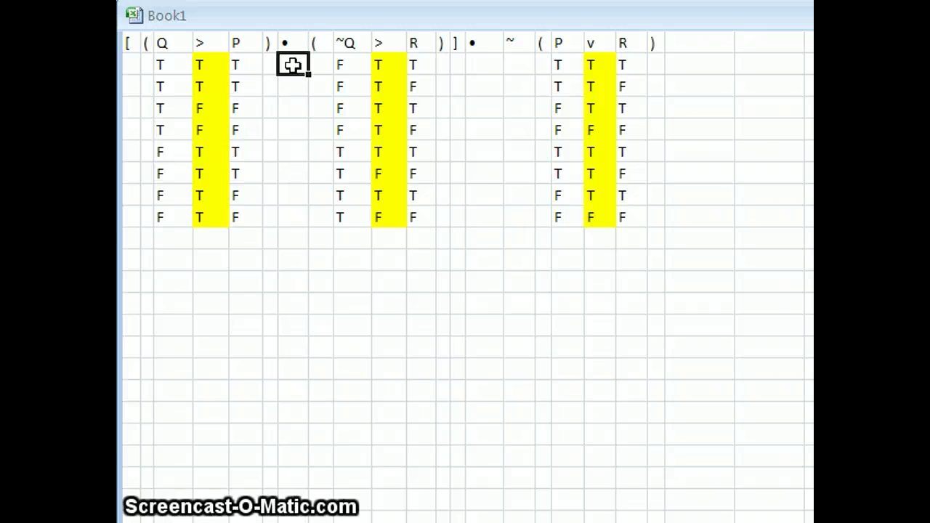
text(T)
key(Return)
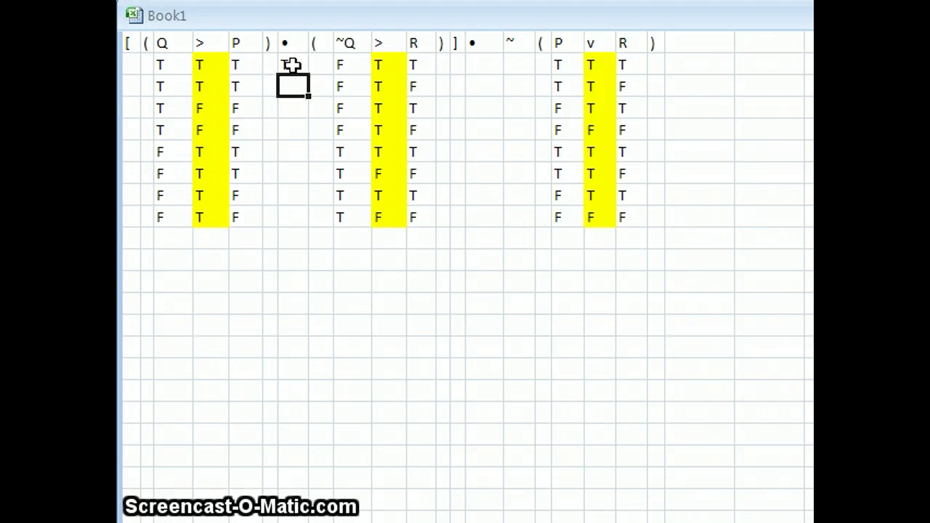
text(T)
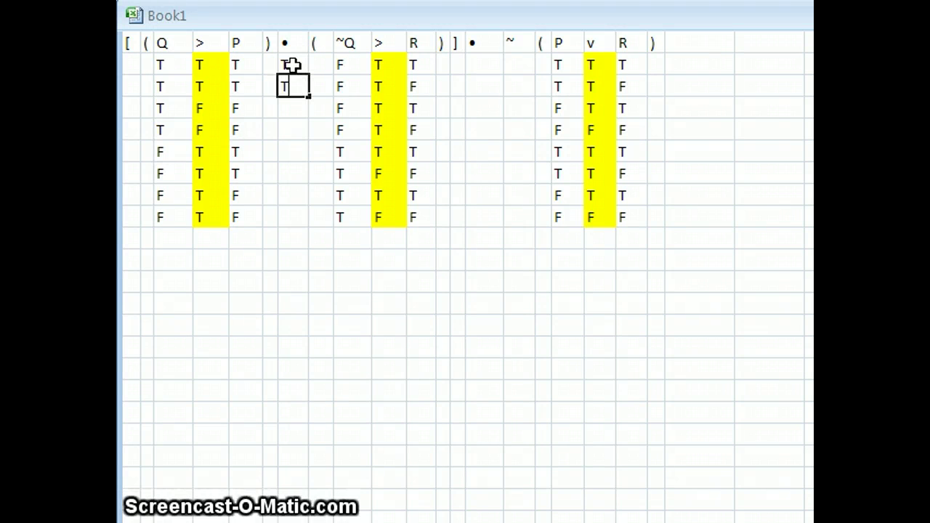
key(Return)
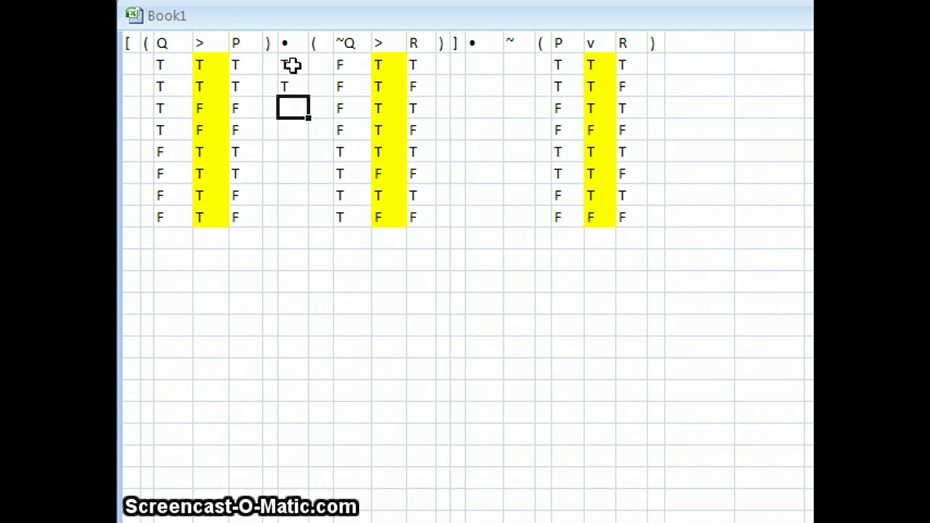
text(F)
key(Return)
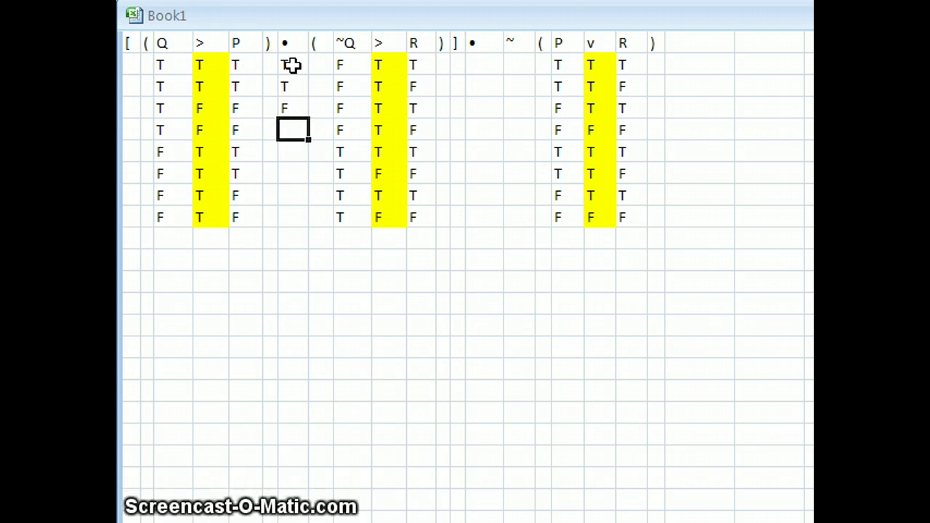
text(F)
key(Return)
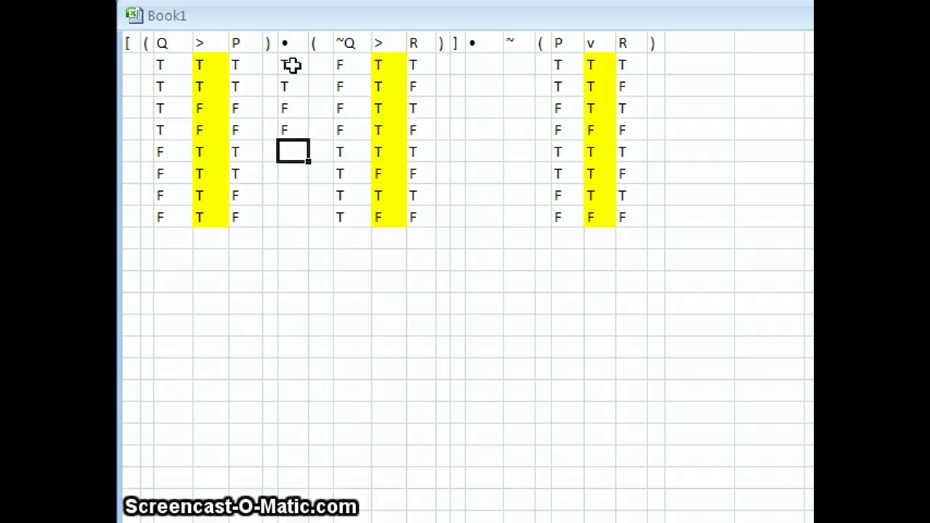
text(T)
key(Return)
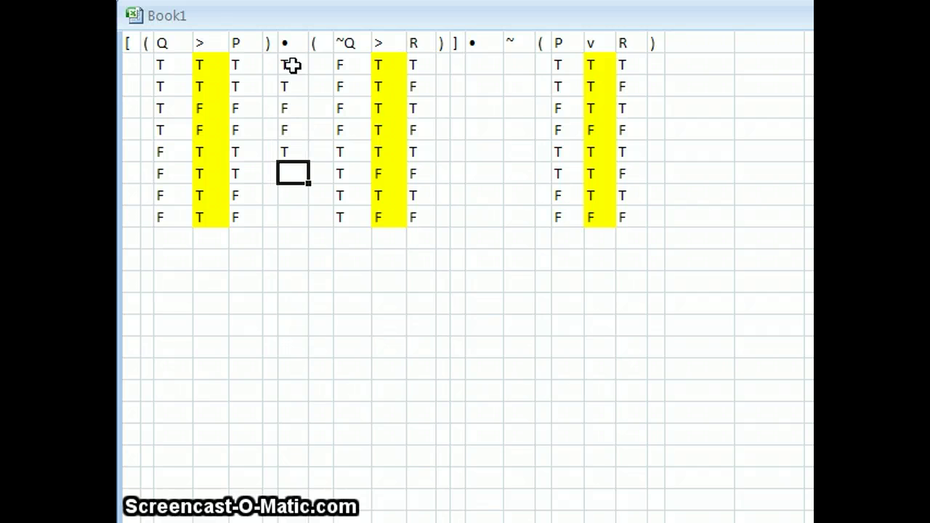
text(F)
key(Return)
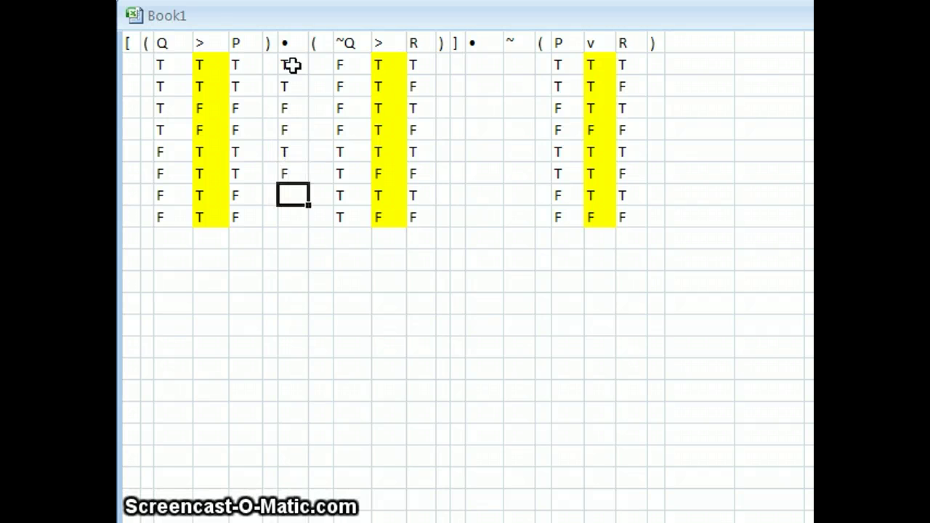
text(T)
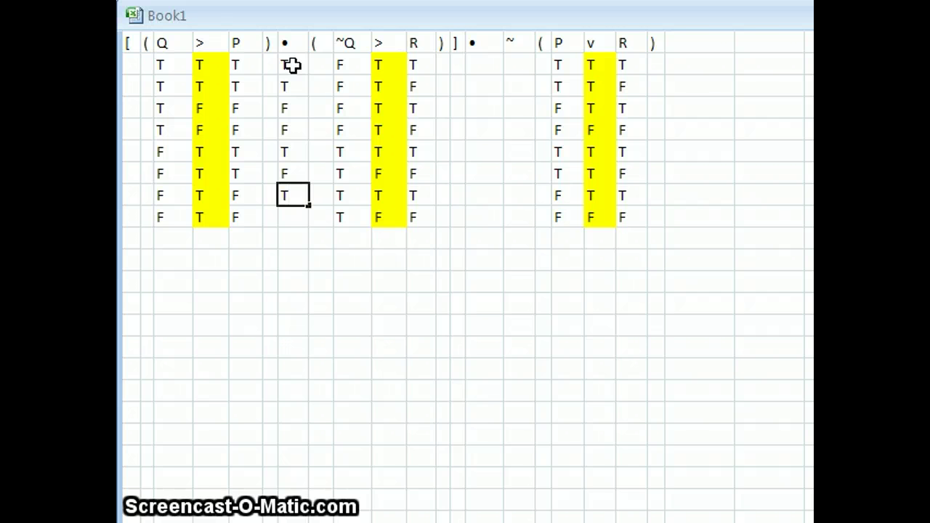
key(Return)
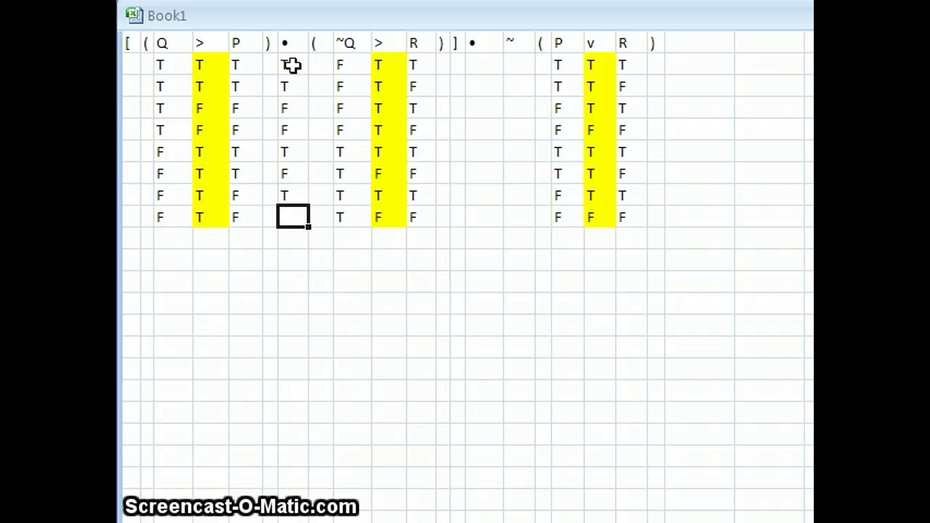
text(F)
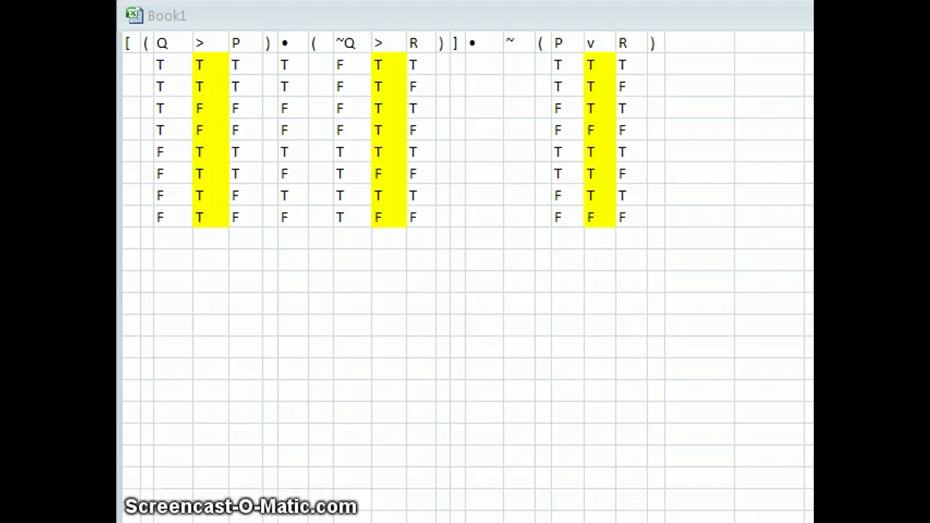
- Highlight the eight truth values under the first • in light blue
click(287, 65)
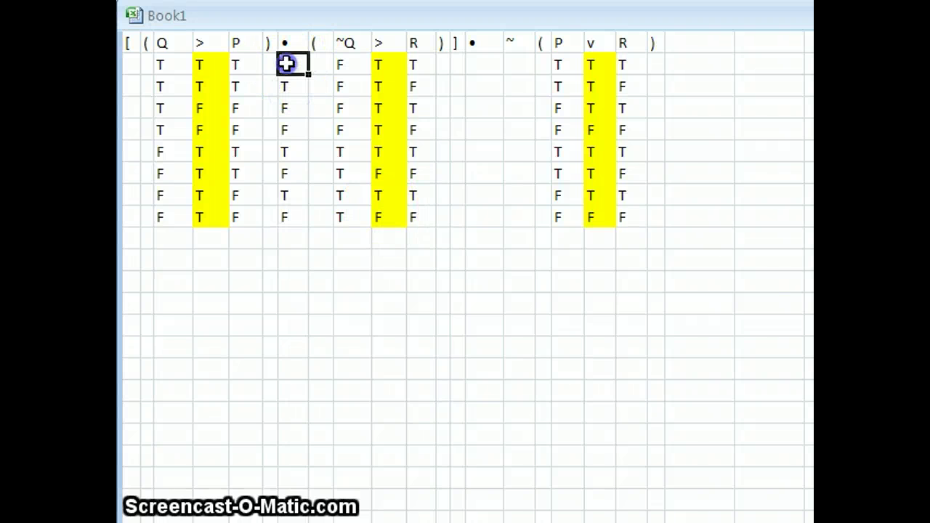
drag(287, 64, 283, 211)
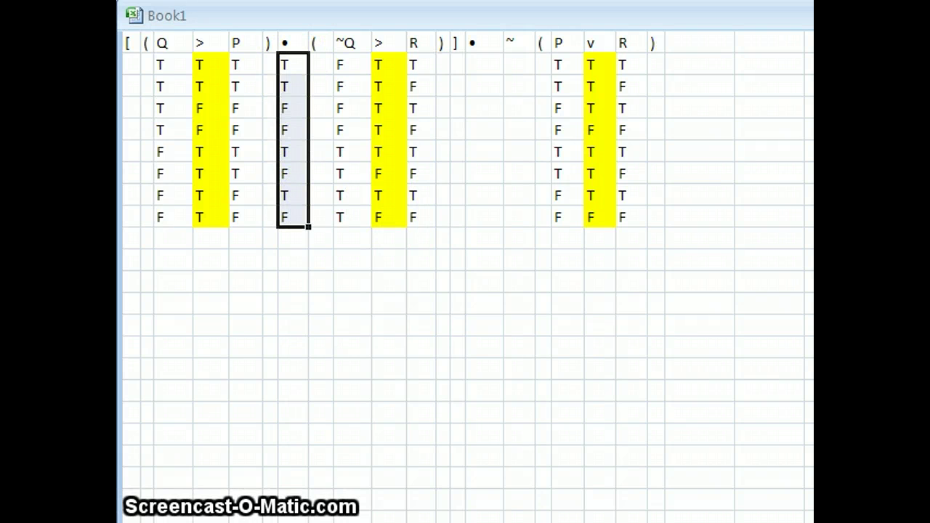
key(alt+h)
key(h)
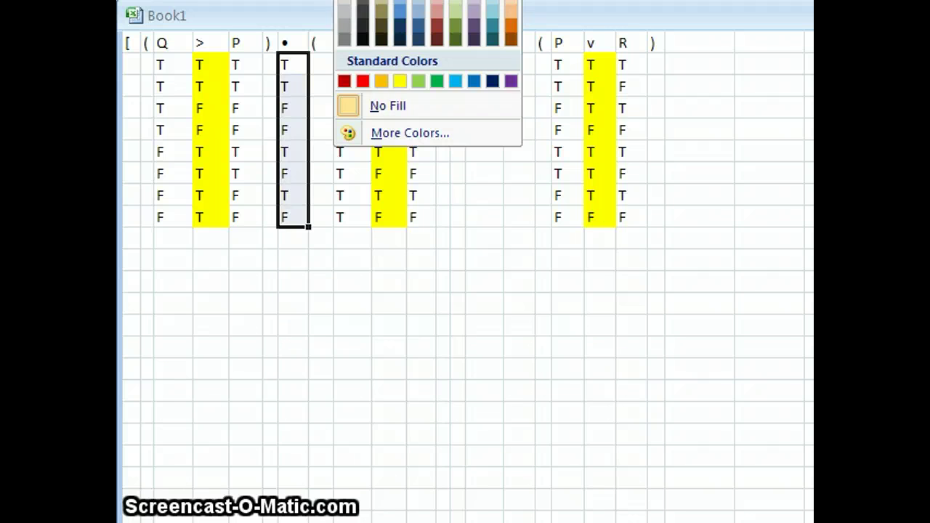
click(455, 81)
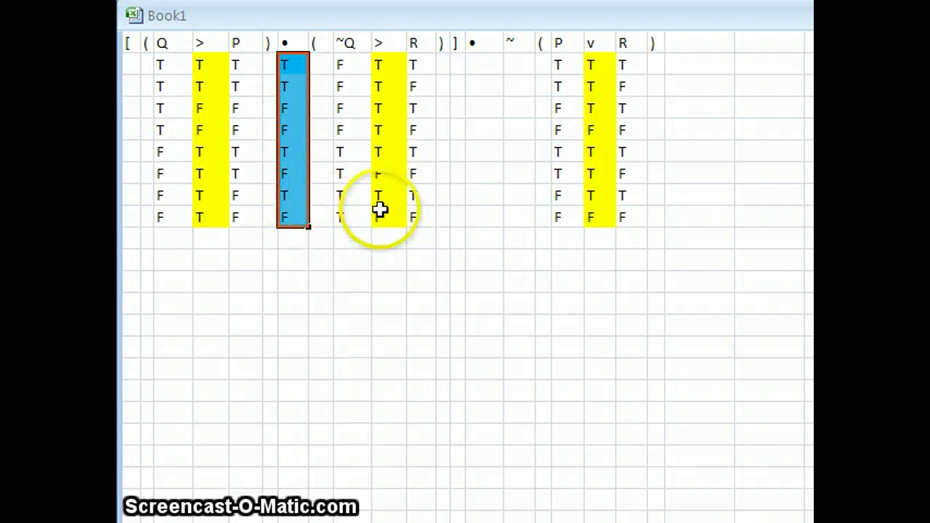
- Fill the eight rows under the ~ before (P v R) with F, F, F, T, F, F, F, T, the opposites of the v column
click(516, 65)
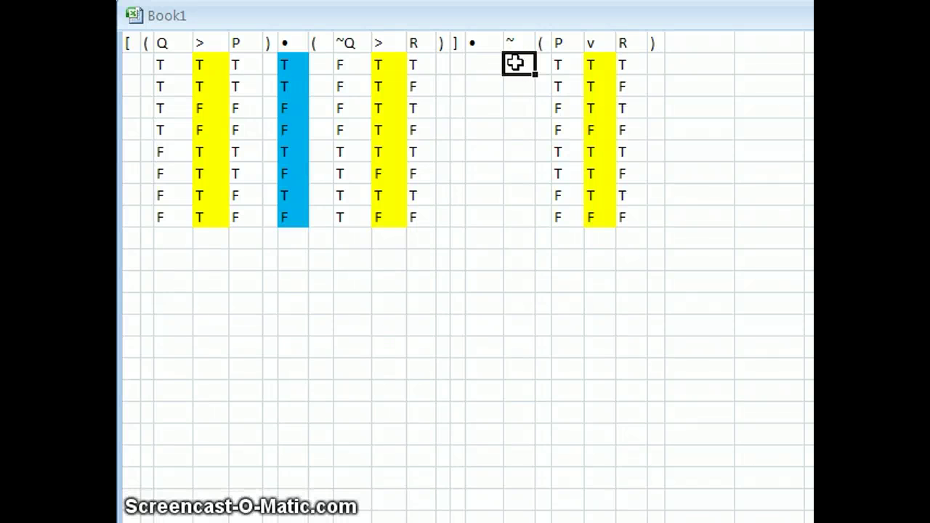
text(F)
key(Return)
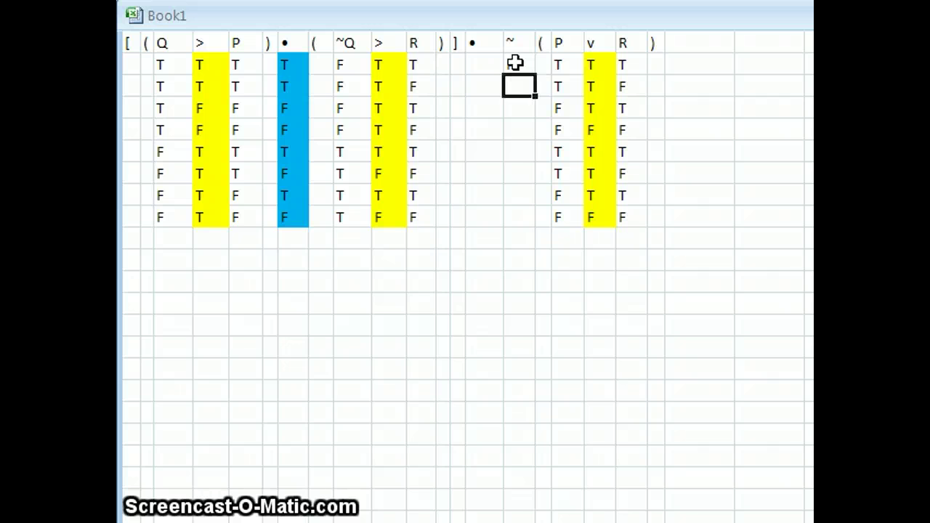
text(F)
key(Return)
text(F)
key(Return)
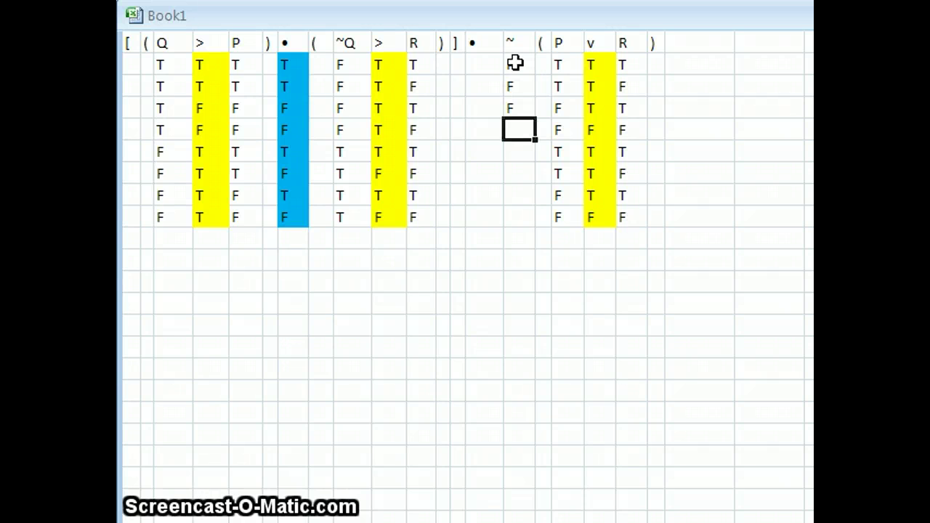
text(T)
key(Return)
text(F)
key(Return)
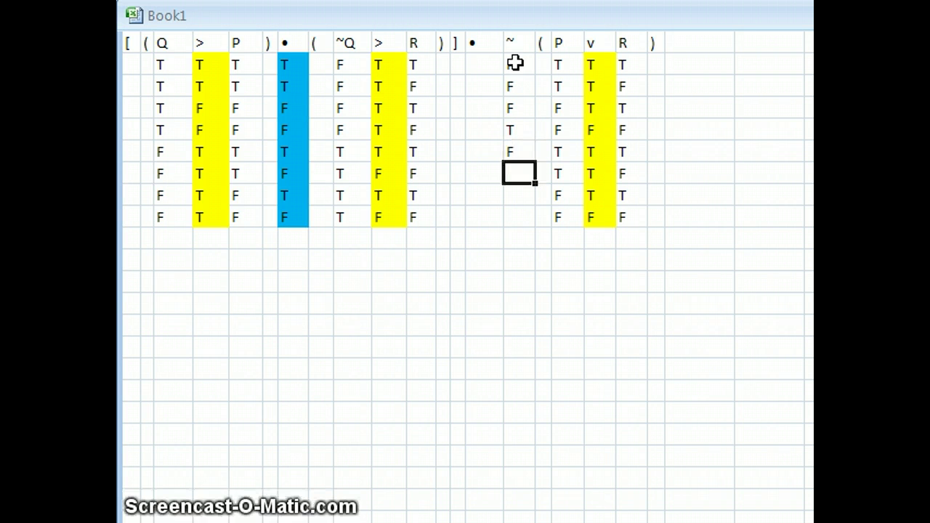
text(F)
key(Return)
text(F)
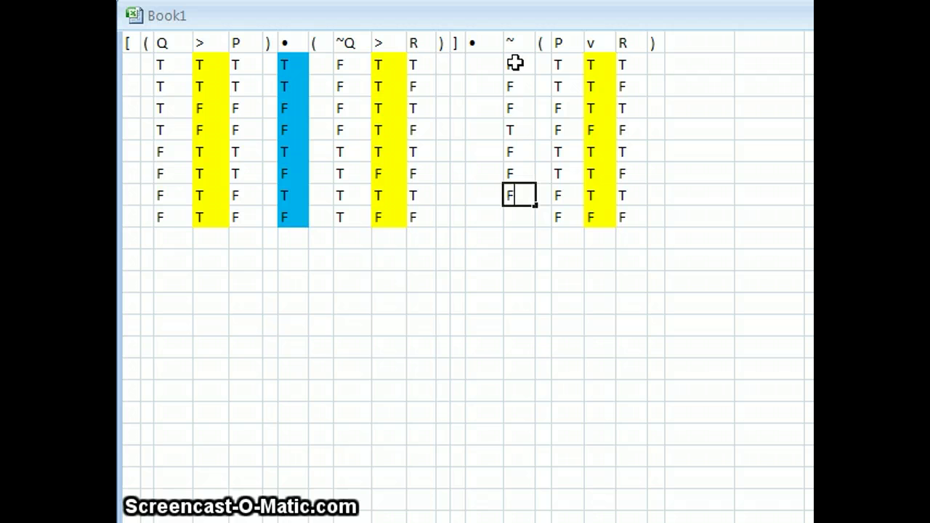
key(Return)
text(T)
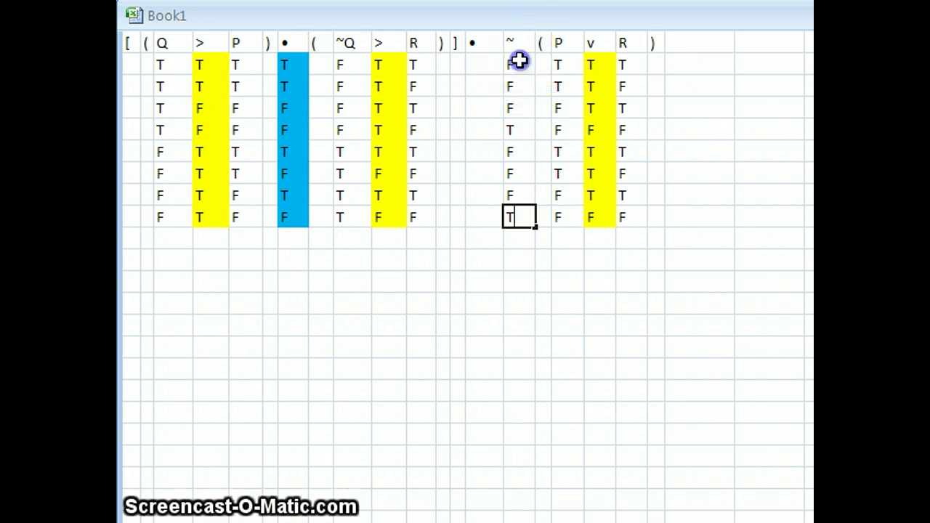
- Highlight the eight truth values under the ~ in light blue, like the first • column
drag(515, 64, 511, 210)
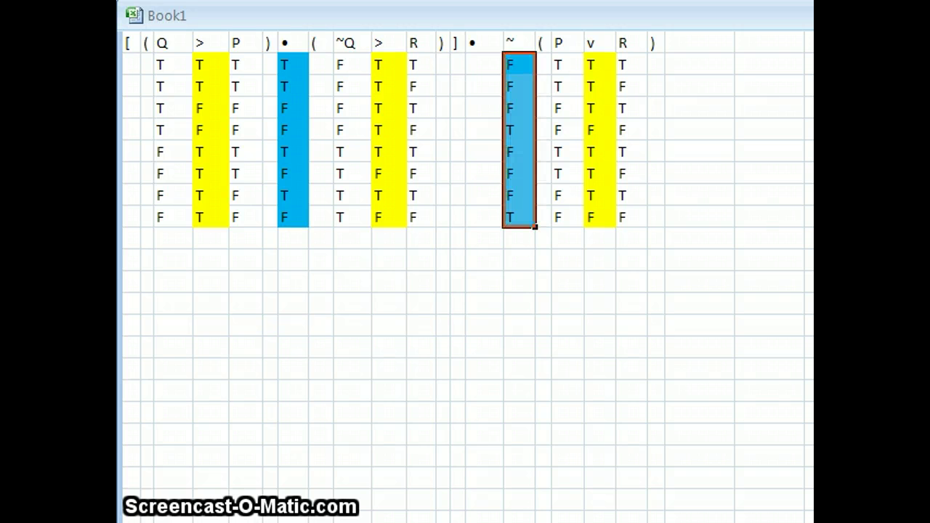
click(525, 102)
key(Delete)
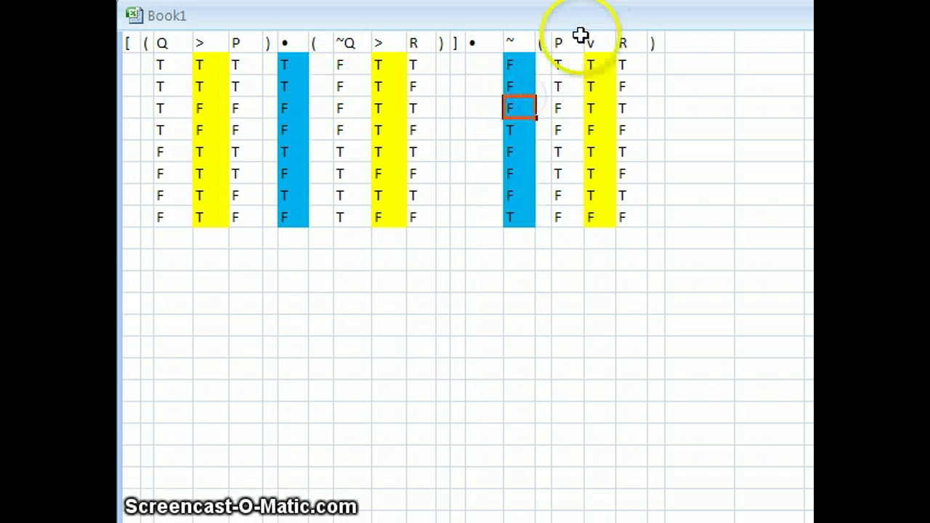
key(ctrl+z)
- Fill all eight rows under the main •, between the closing bracket and the ~, with F
click(481, 66)
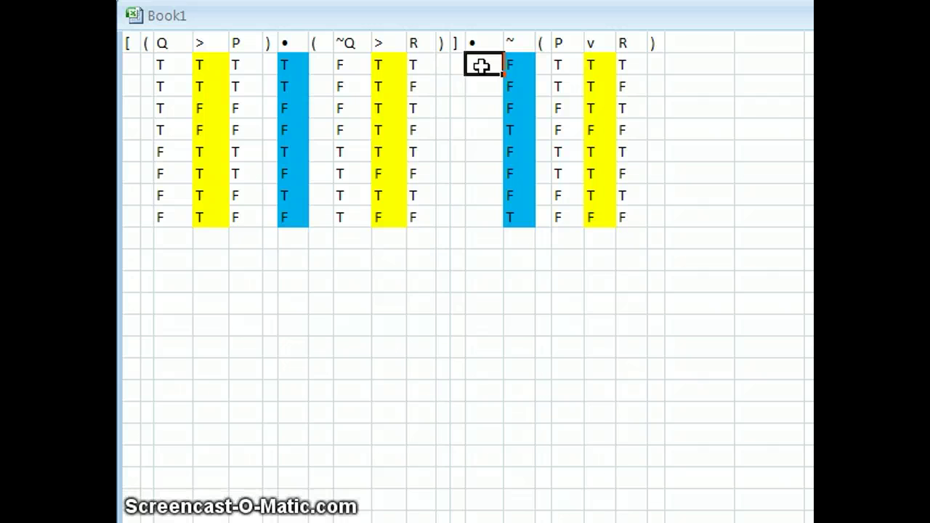
click(484, 70)
text(F)
key(Return)
text(F)
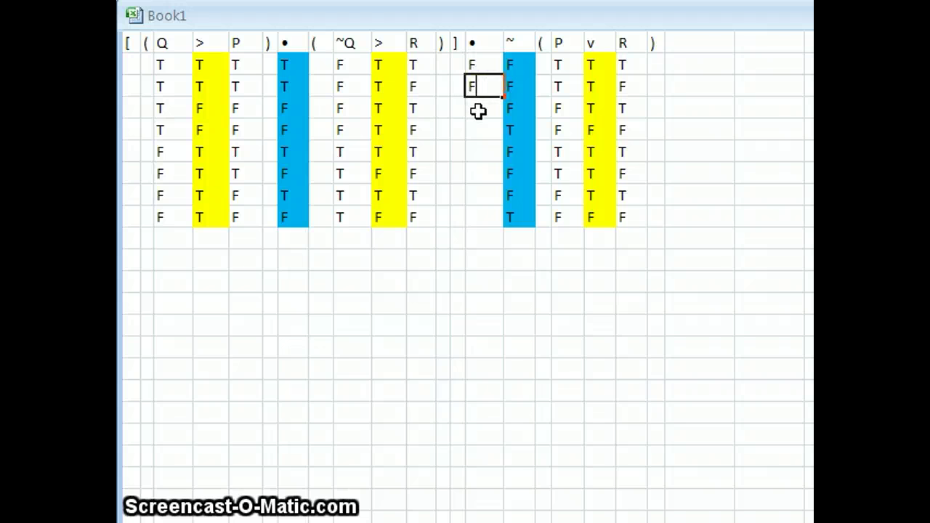
click(478, 109)
text(F)
click(478, 128)
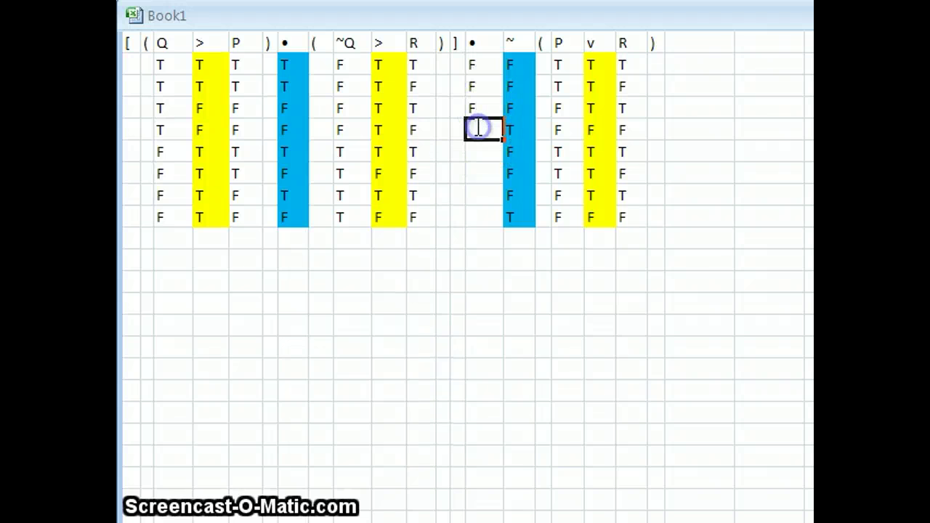
text(F)
click(478, 152)
text(F)
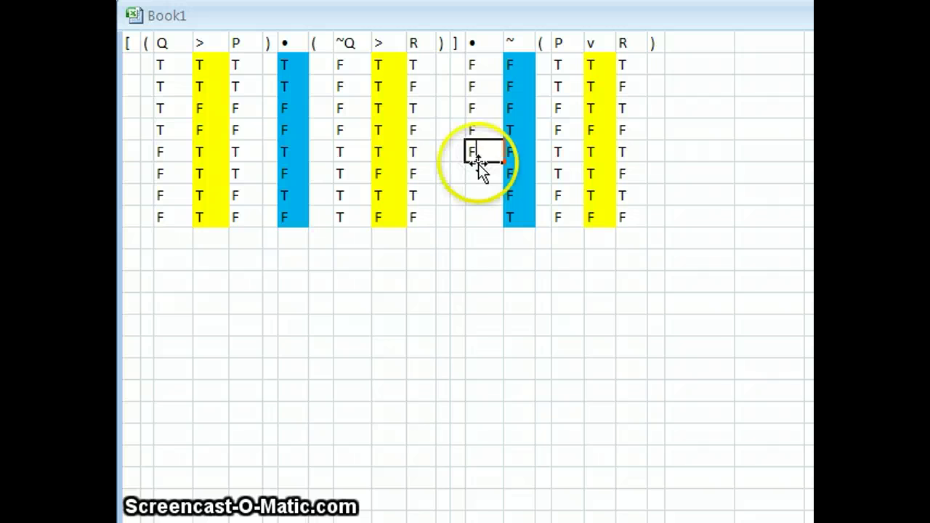
click(478, 174)
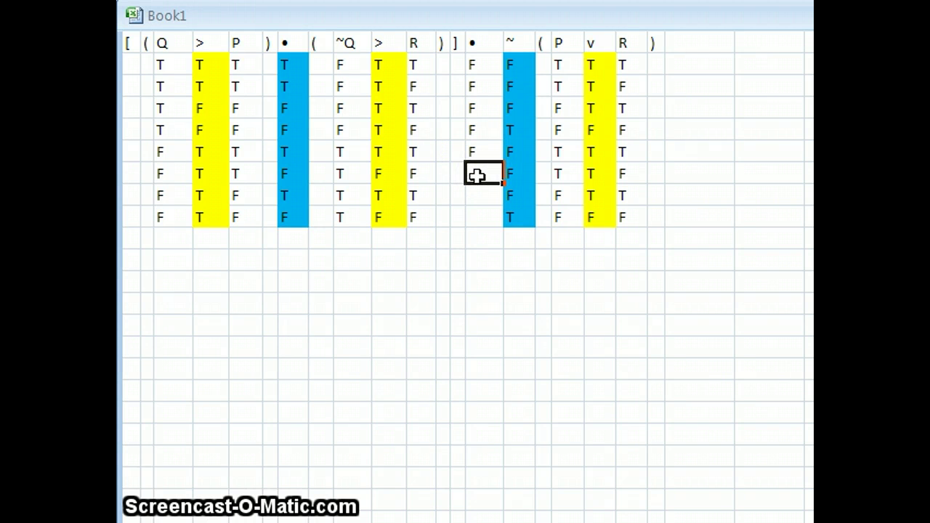
text(F)
click(476, 191)
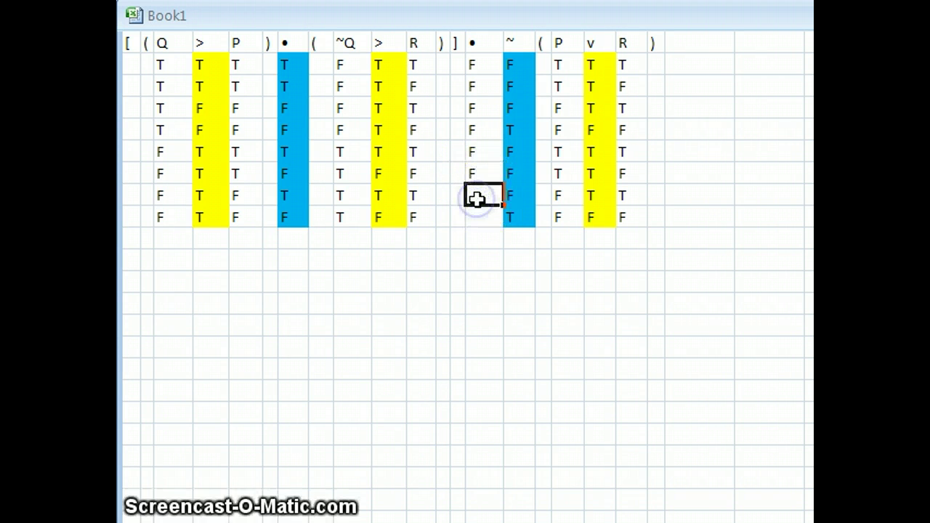
text(T)
key(BackSpace)
text(F)
click(476, 220)
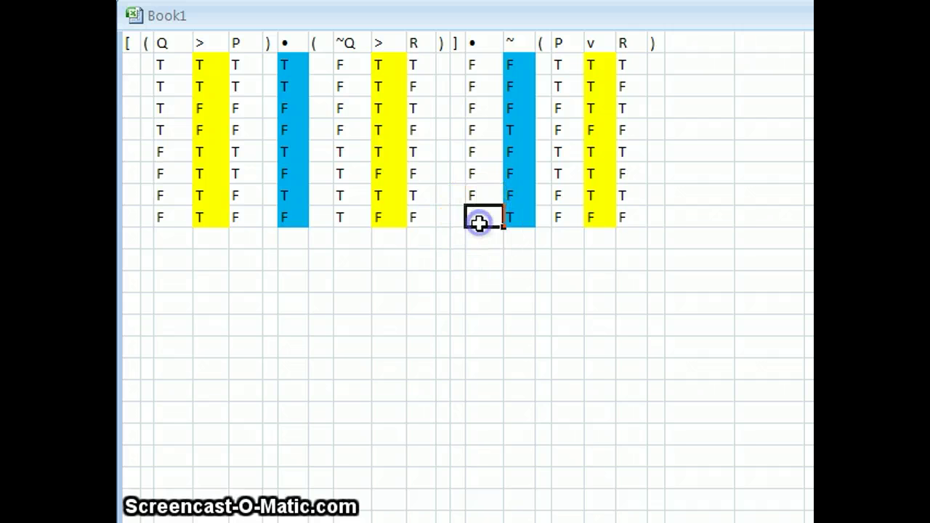
text(F)
- Highlight the eight truth values under the main •, between the closing bracket and the ~, in red
click(458, 1)
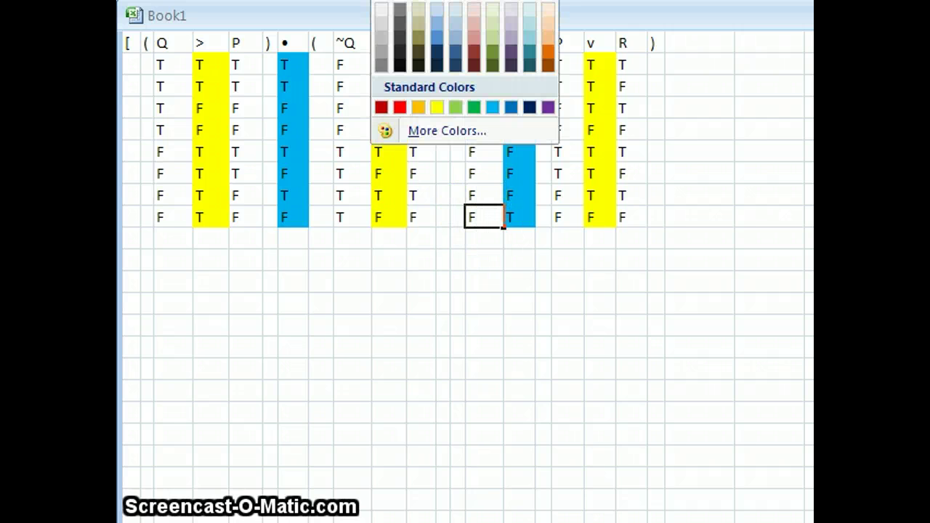
click(446, 239)
click(481, 67)
drag(482, 67, 477, 214)
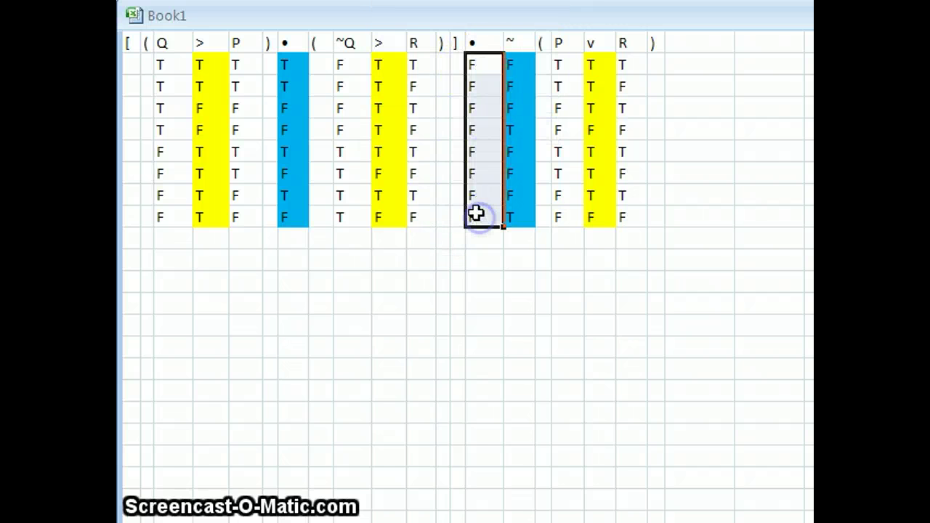
click(458, 2)
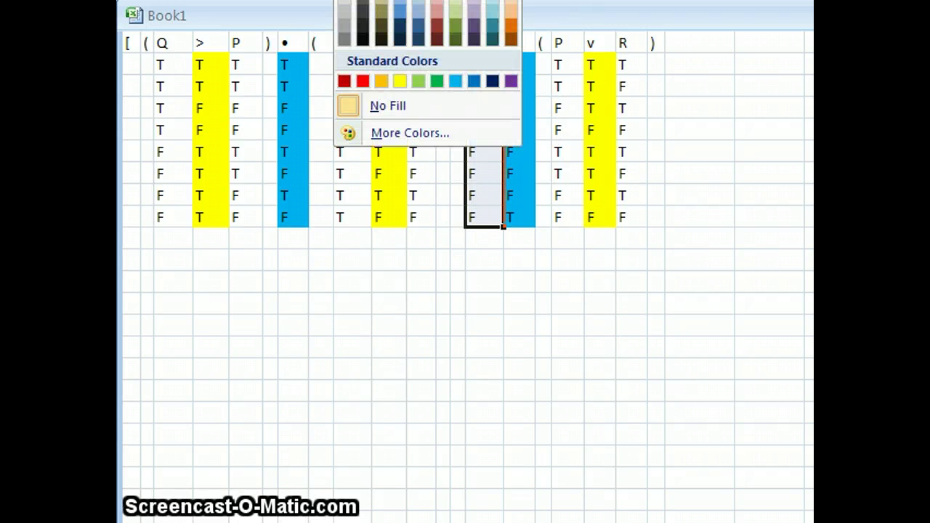
click(363, 82)
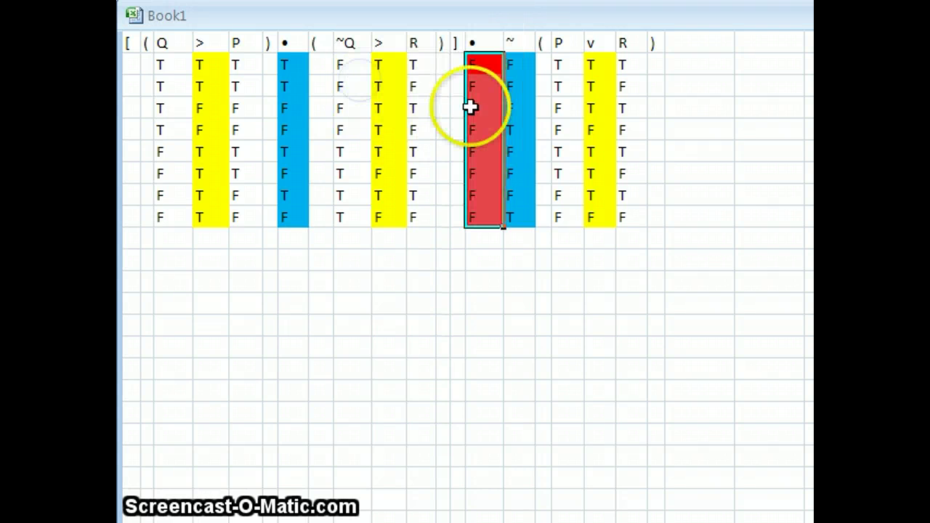
click(718, 111)
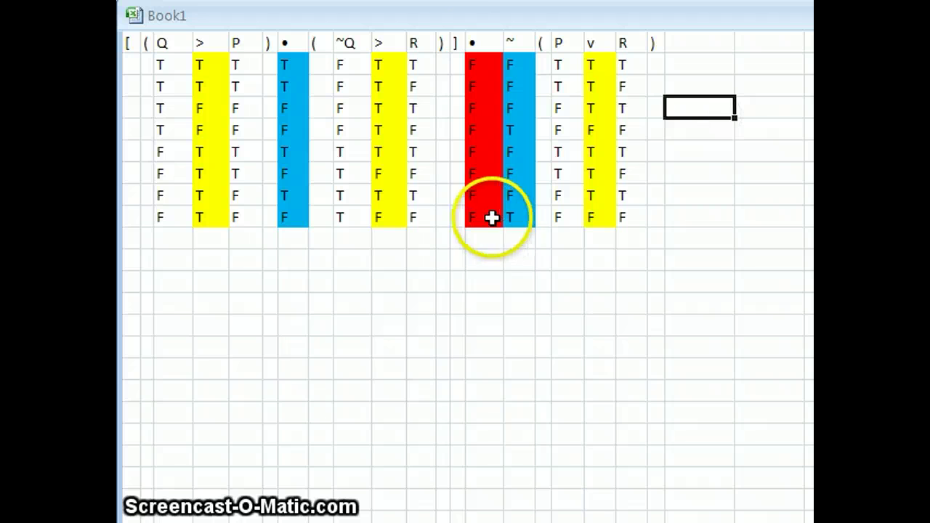
click(477, 196)
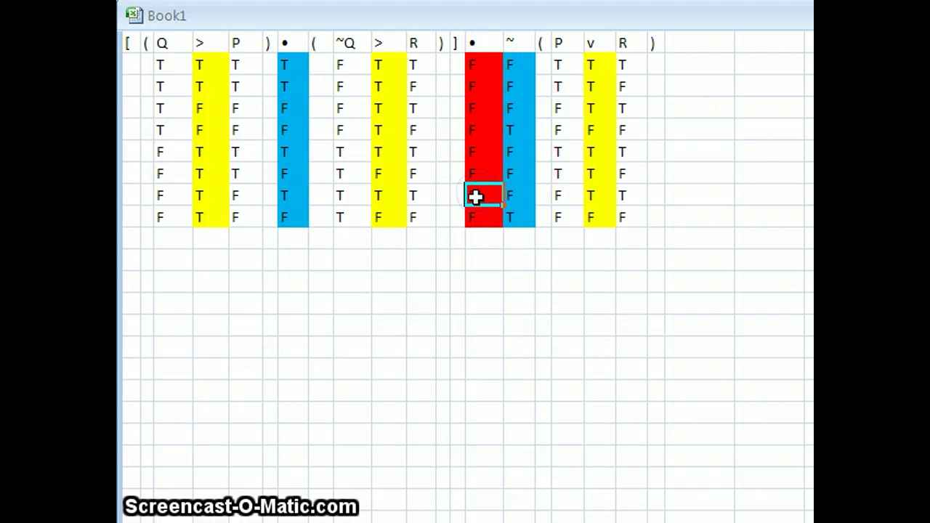
click(730, 170)
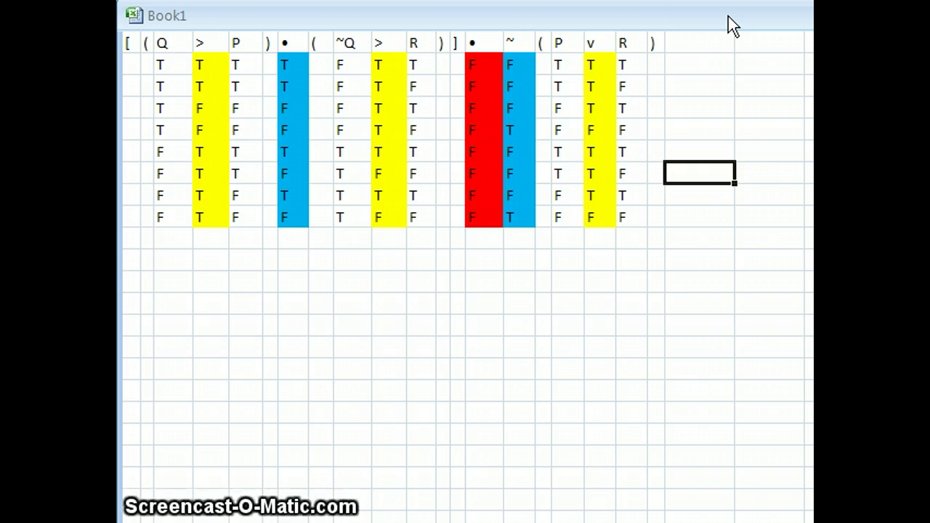
click(692, 12)
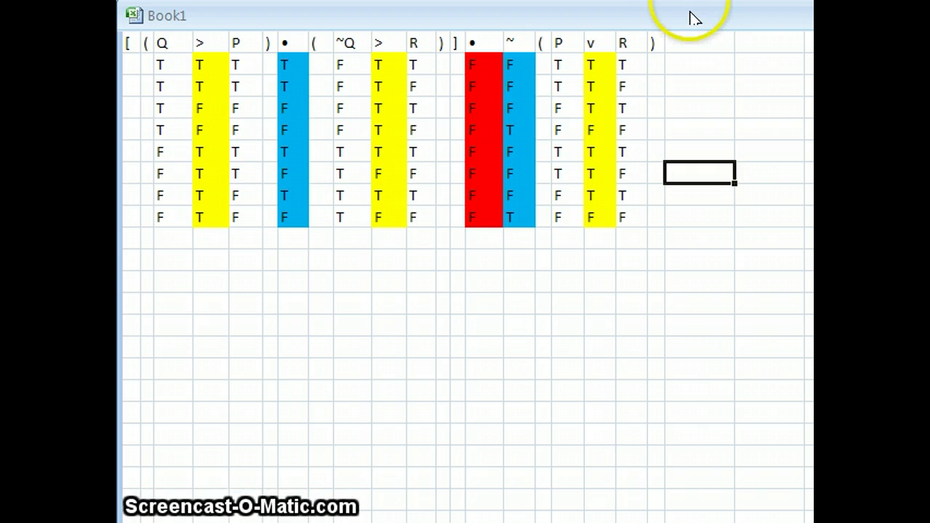